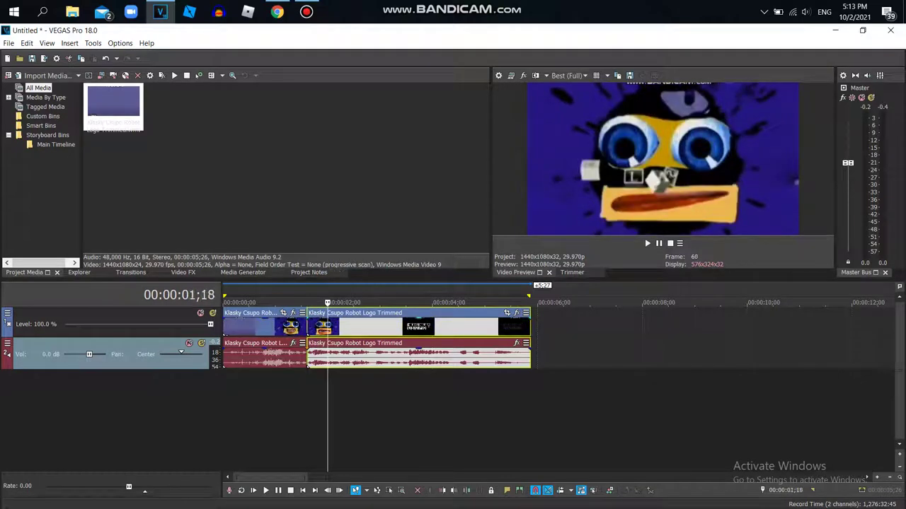
- Split the second logo clip at 00:00:02;05 and delete the section between 00:00:01;18 and the split
key("space")
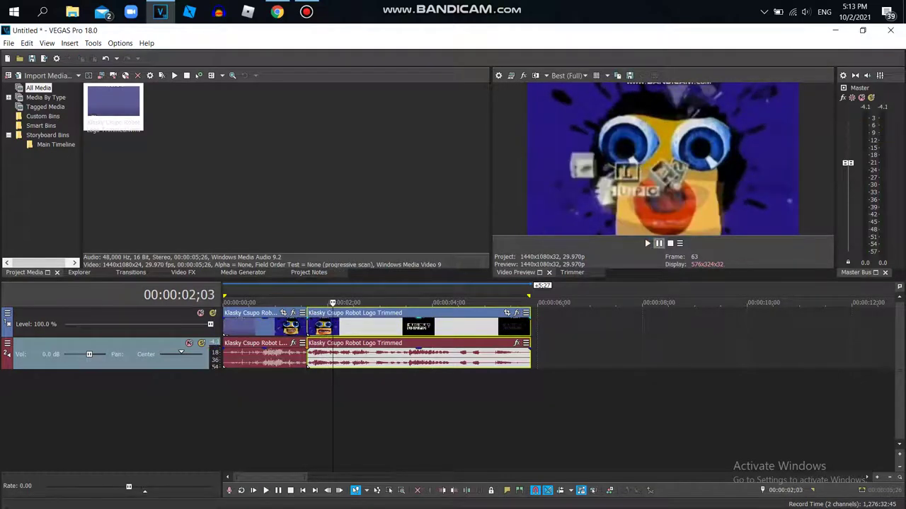
left_click(339, 491)
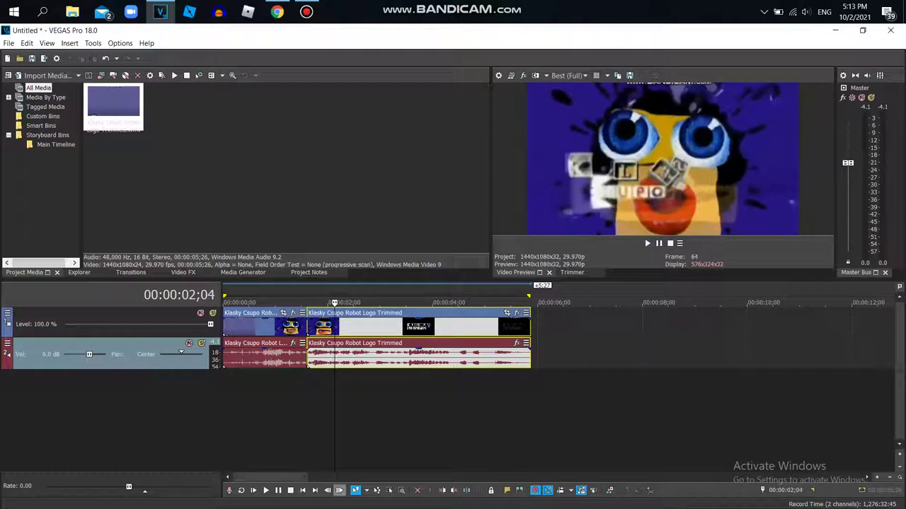
right_click(339, 327)
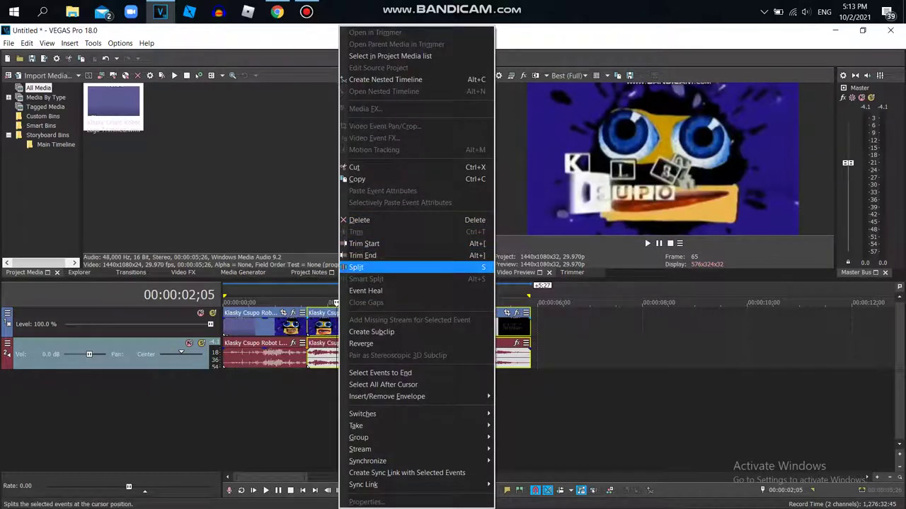
left_click(368, 267)
right_click(310, 317)
left_click(340, 219)
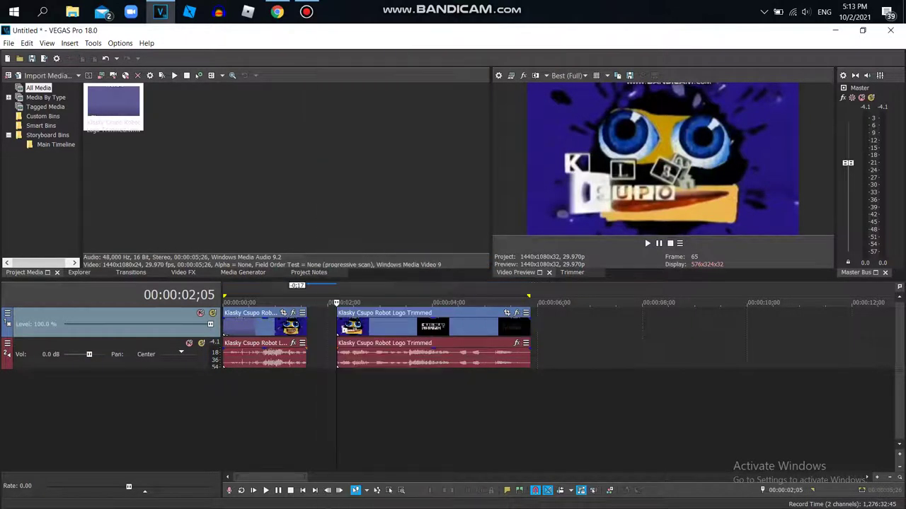
- Copy the first logo clip's video and audio and insert a new video track above the existing tracks
left_click(307, 354)
left_click(869, 478)
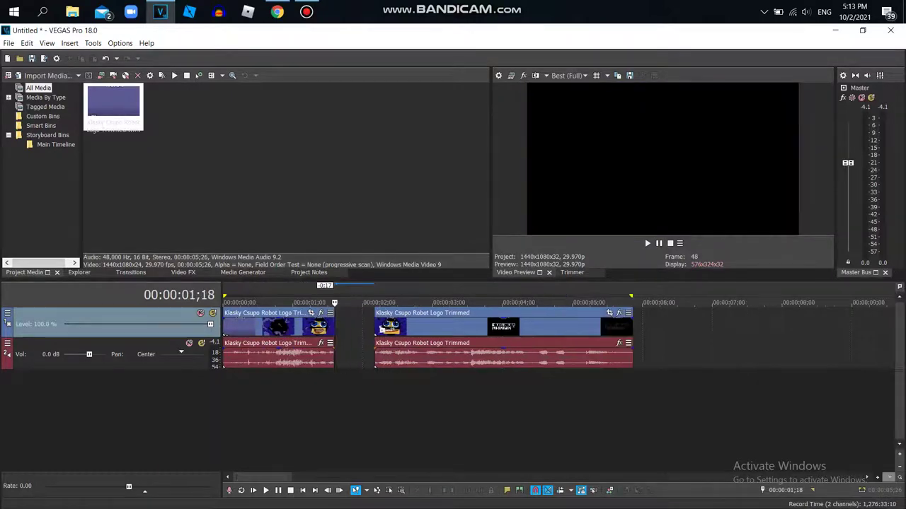
left_click(869, 478)
right_click(441, 327)
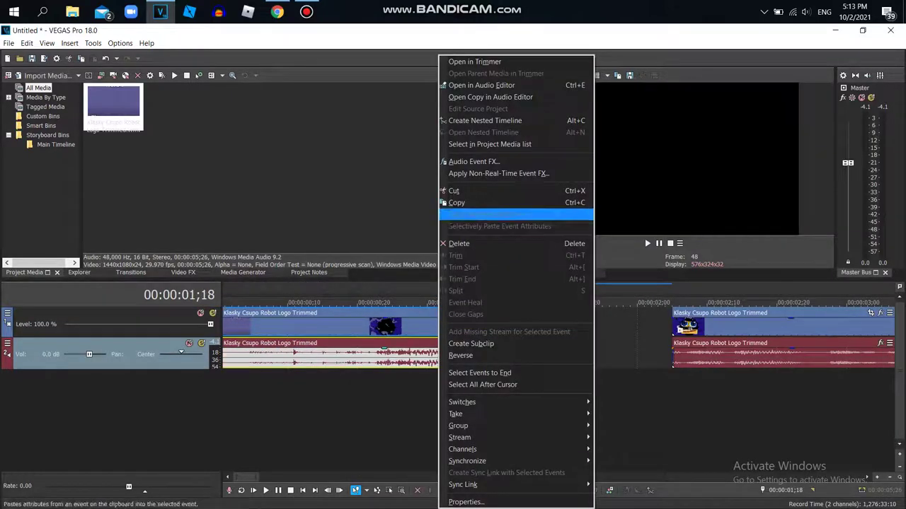
left_click(488, 205)
right_click(572, 317)
left_click(615, 196)
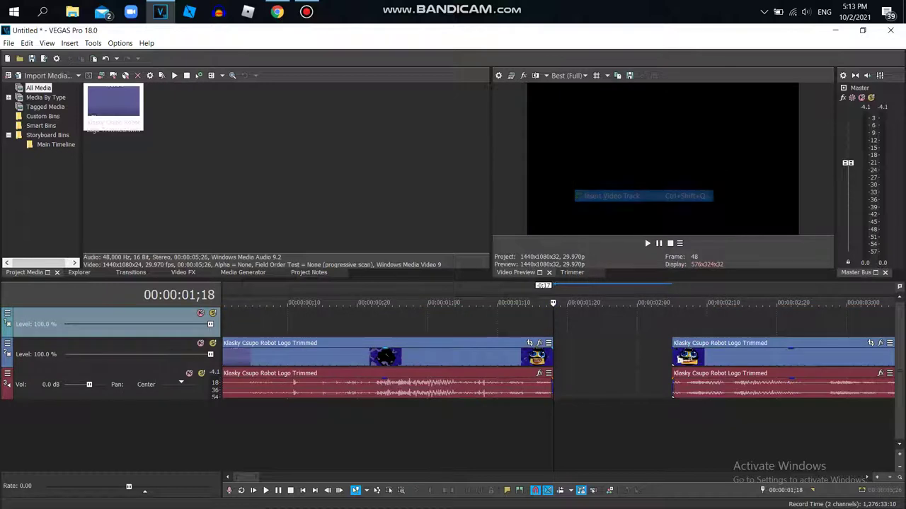
- Paste the copied clip onto the new track and align its end to 00:00:01;19, one frame past the original clip
right_click(455, 320)
left_click(473, 78)
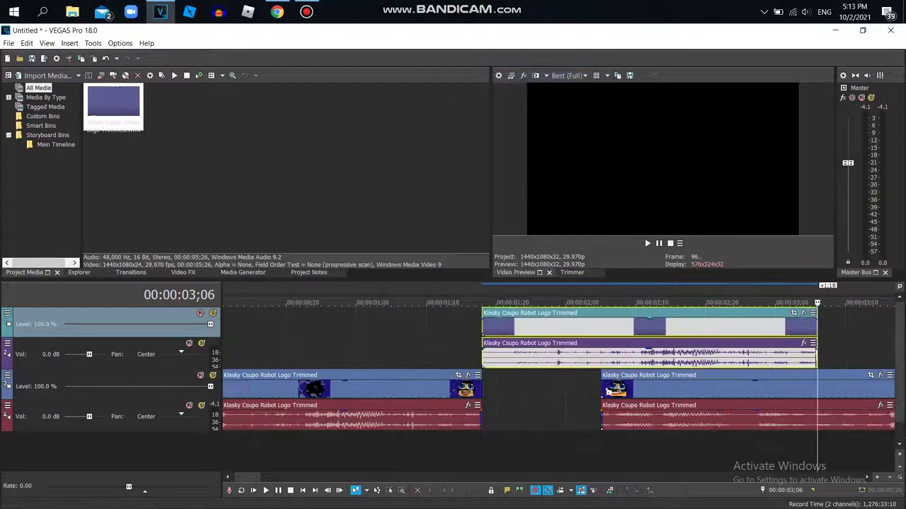
left_click_drag(636, 318, 301, 318)
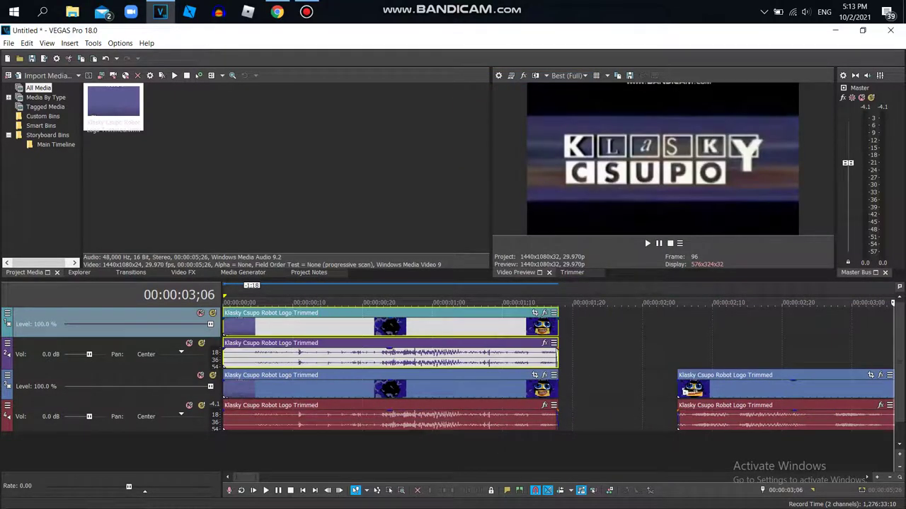
key("ctrl+Left")
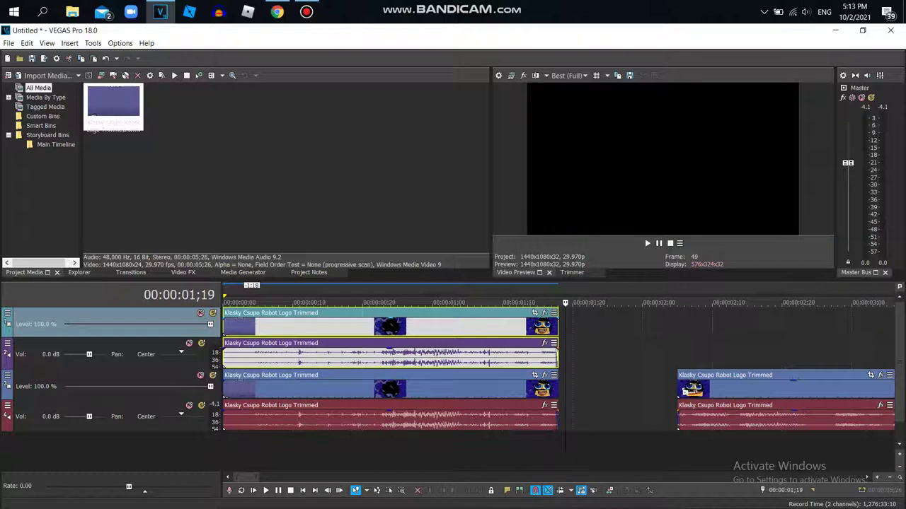
left_click_drag(301, 318, 308, 318)
- Delete the pasted clip's audio track and trim the video copy down to its final frame at 00:00:01;18
right_click(599, 347)
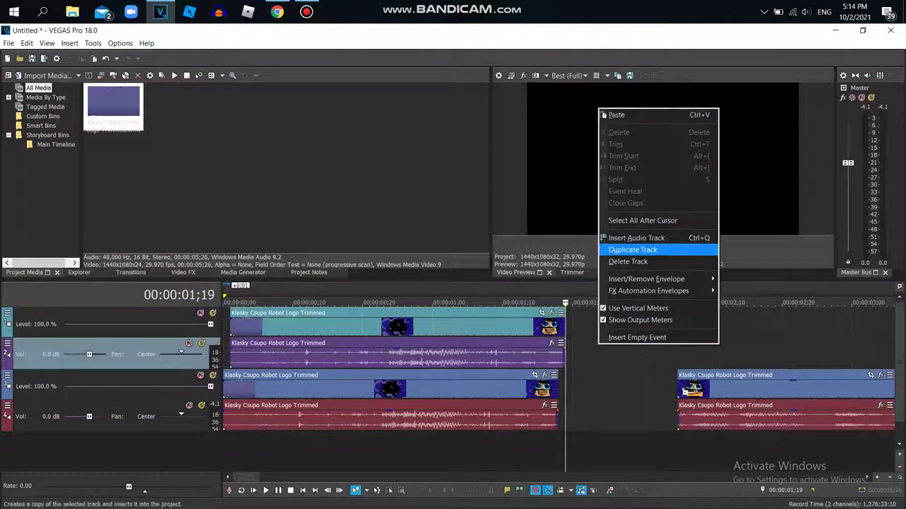
left_click(623, 261)
left_click_drag(231, 318, 563, 324)
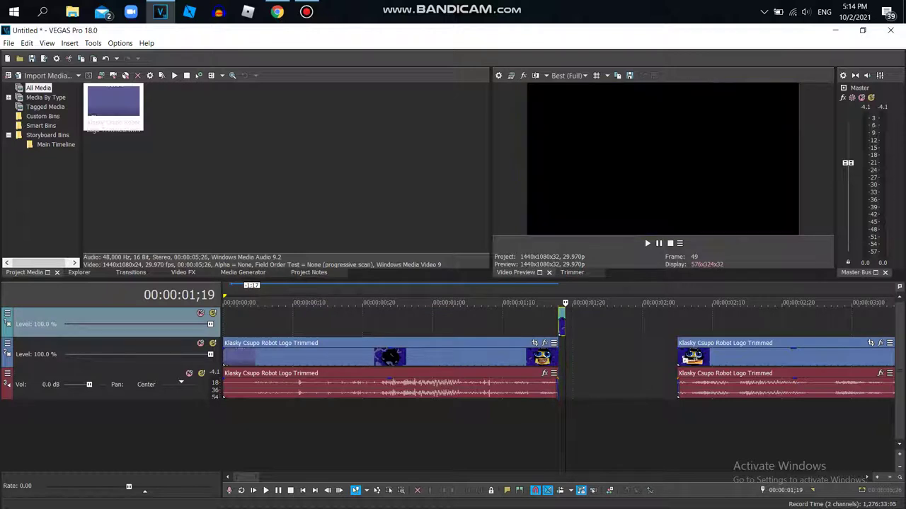
mouse_move(563, 324)
left_mouse_down()
mouse_move(584, 322)
mouse_move(563, 323)
left_mouse_up()
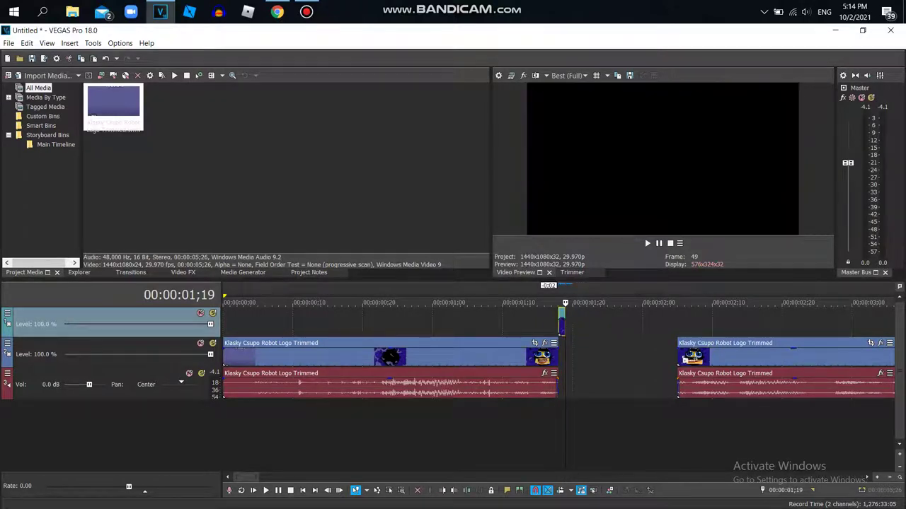
- Crop the one-frame clip with Event Pan/Crop to 900 by 675, centred at X 540 and Y 405
scroll(562, 322, "up", 5)
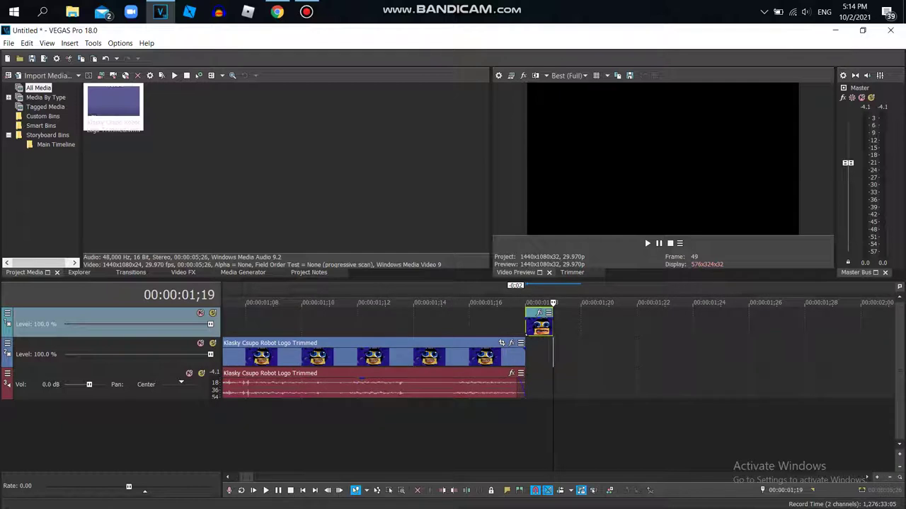
left_click(542, 325)
left_click(548, 312)
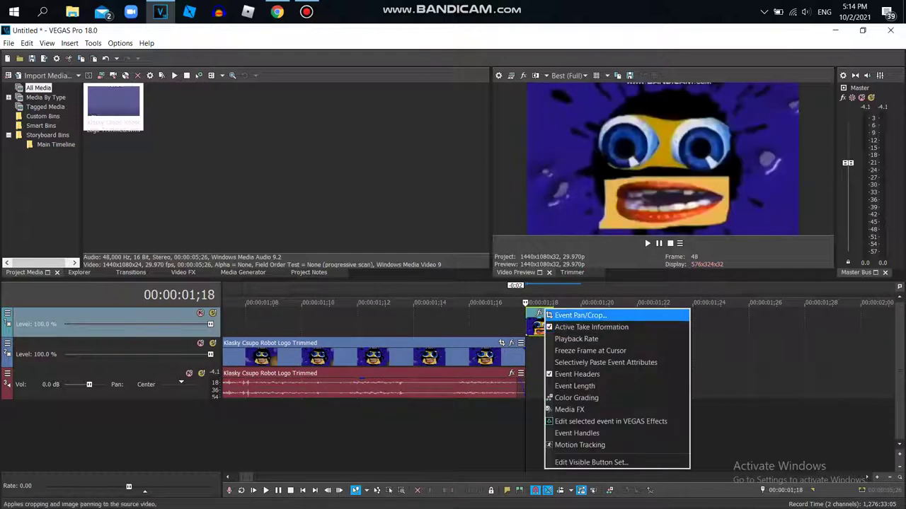
left_click(577, 315)
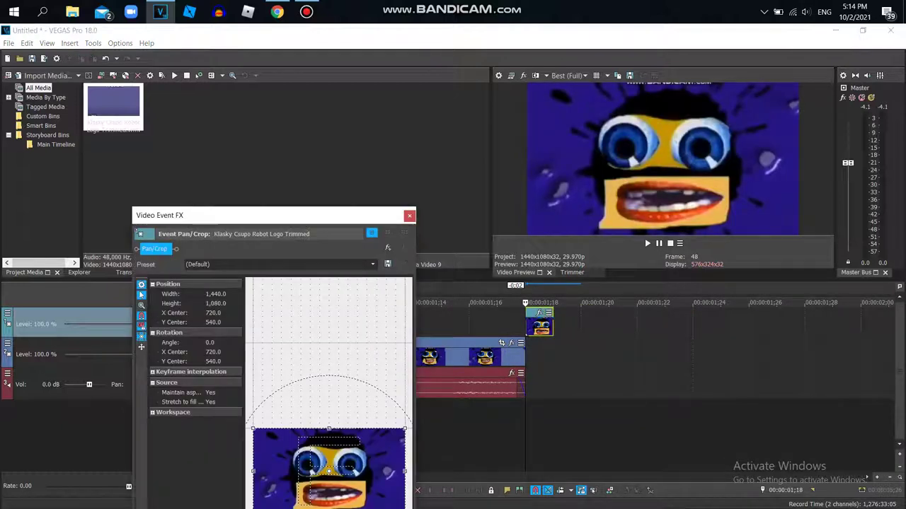
left_click_drag(396, 429, 377, 444)
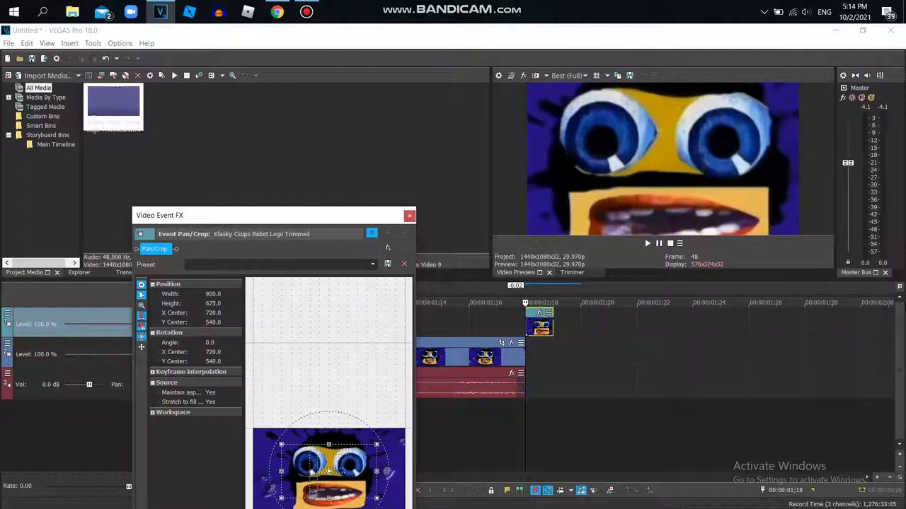
left_click_drag(329, 471, 310, 457)
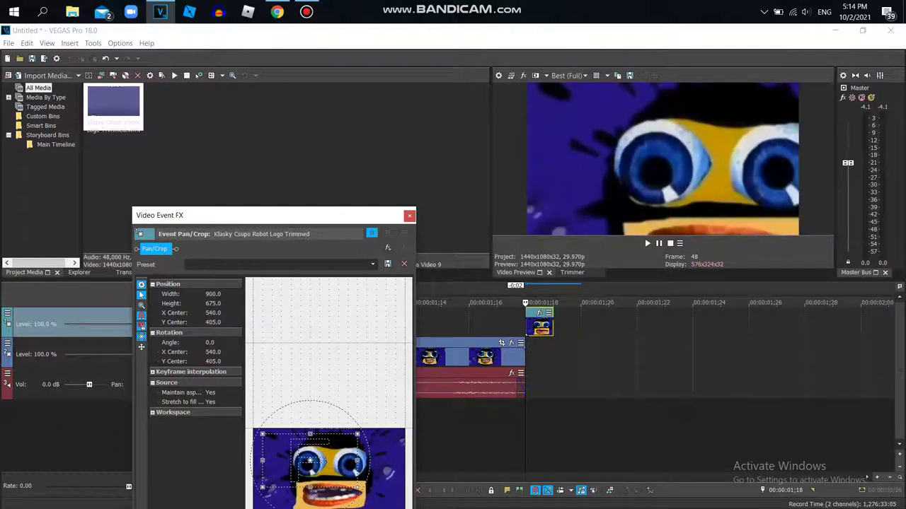
left_click(409, 215)
- Look through the Desktop, Documents, Bandicam and personal video folders for a media file to open
key("Down")
key("Down")
key("Down")
key("Down")
key("Down")
key("Down")
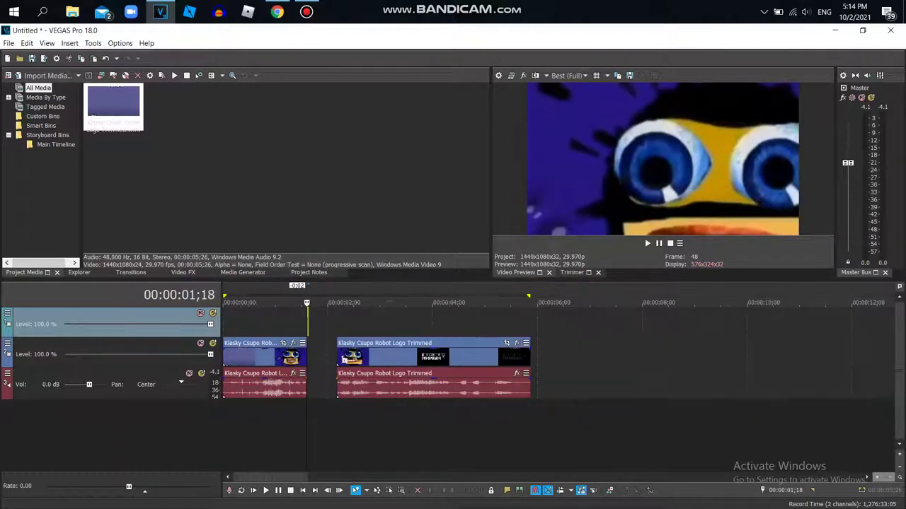
key("ctrl+o")
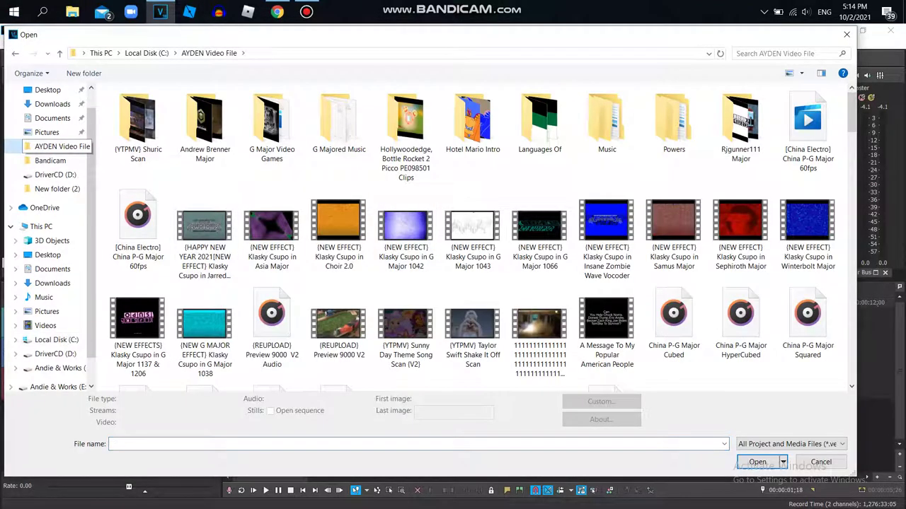
left_click(48, 255)
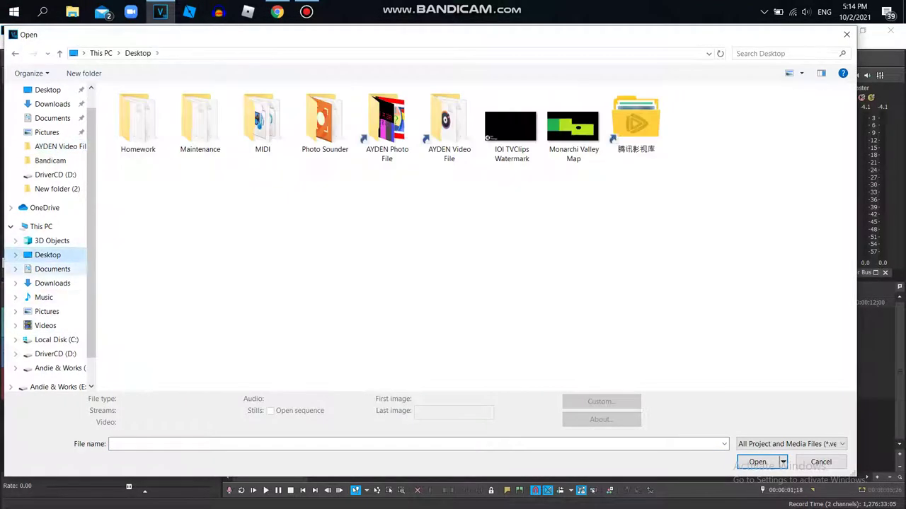
left_click(52, 283)
left_click(52, 269)
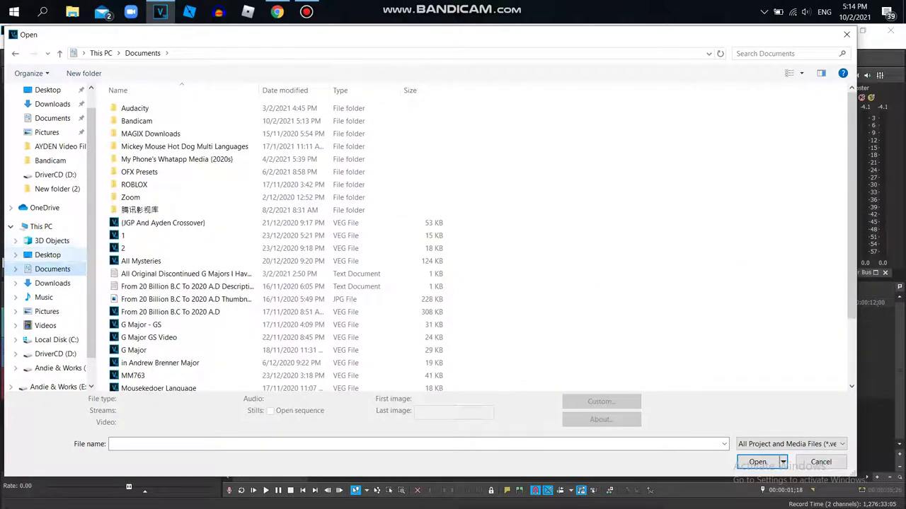
left_click(48, 255)
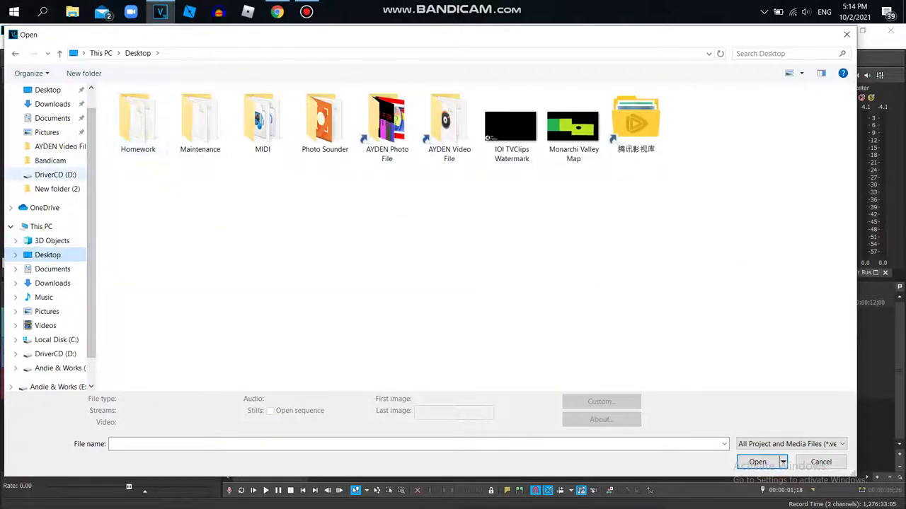
left_click(50, 160)
scroll(732, 128, "down", 5)
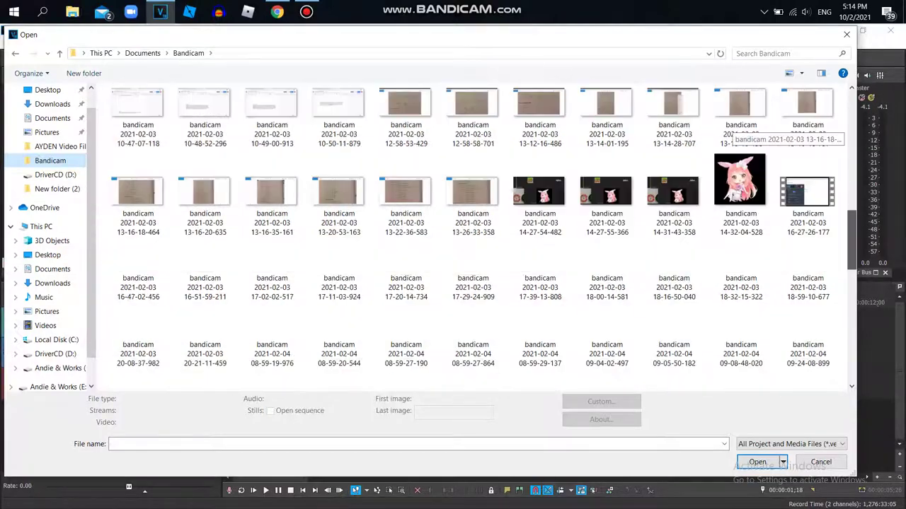
scroll(732, 131, "down", 10)
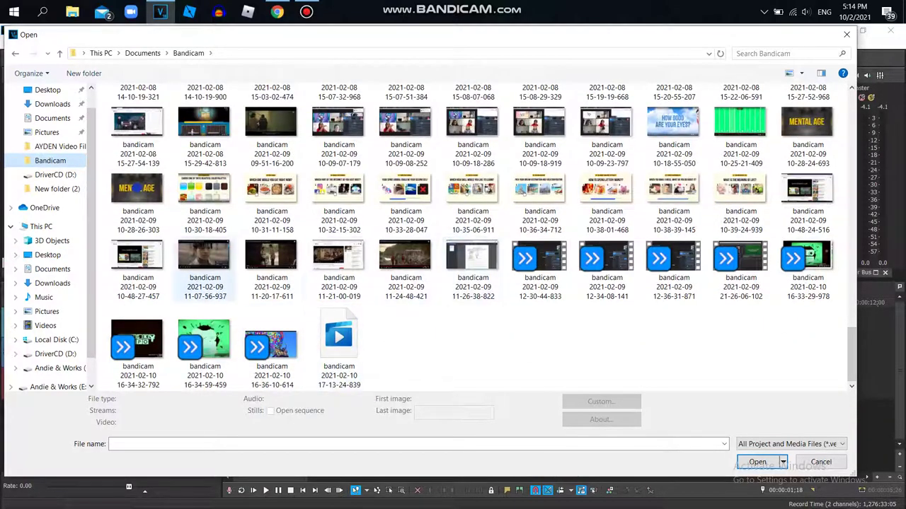
left_click(57, 146)
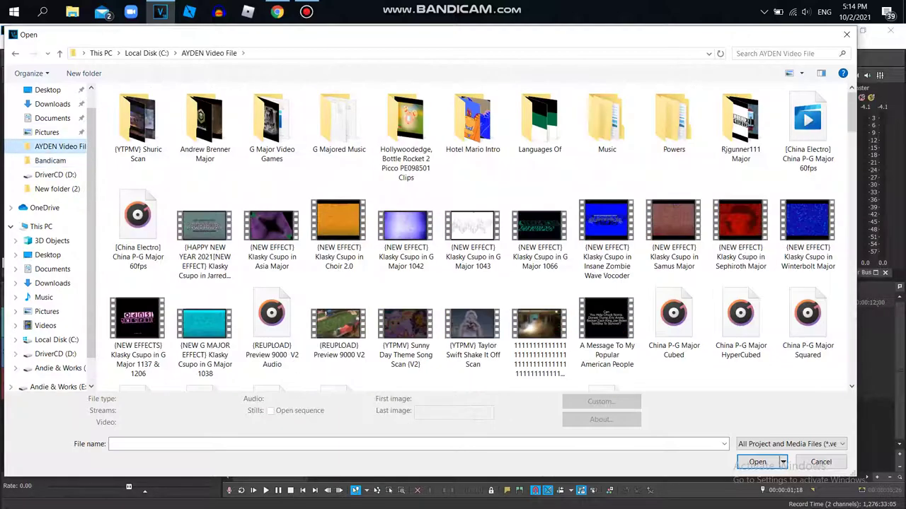
- Open the "My Revenge Against The Bad Users" video from Downloads and place it on the timeline at about 00:00:05;00
left_click(52, 104)
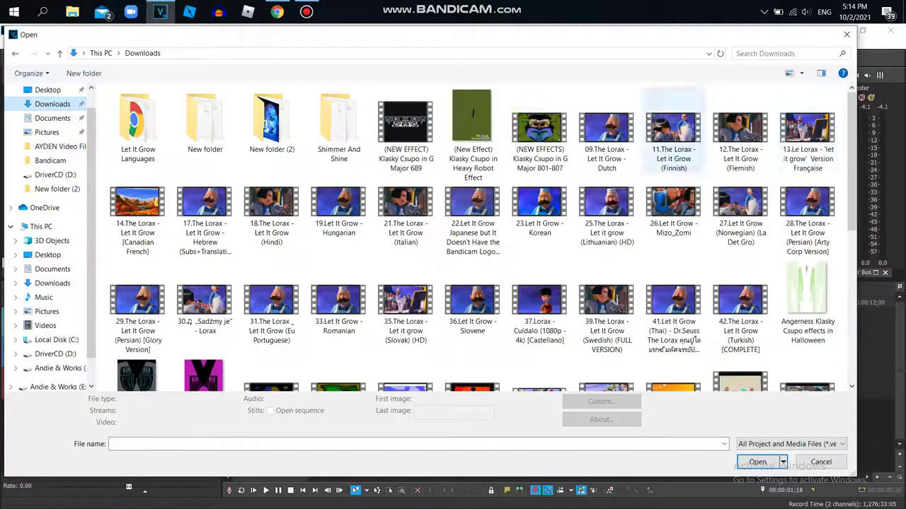
scroll(778, 170, "down", 5)
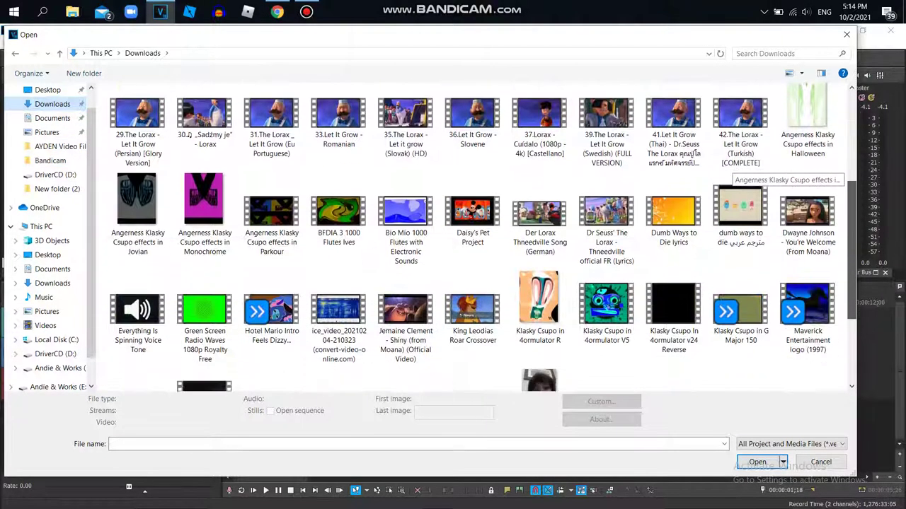
double_click(271, 325)
left_click_drag(308, 327, 482, 327)
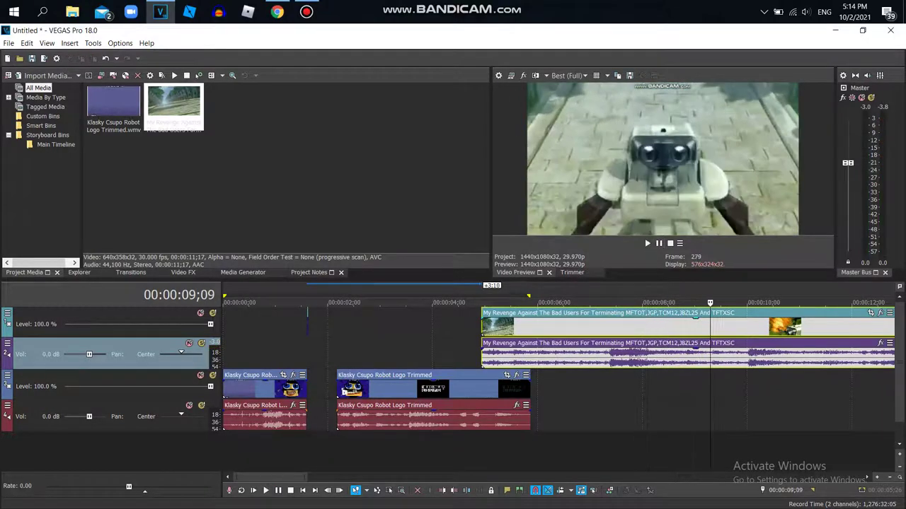
- Trim the imported clip's start to 00:00:09;09 and end to 00:00:11;03, and fit it between the two logo clips
right_click(712, 327)
left_click(739, 244)
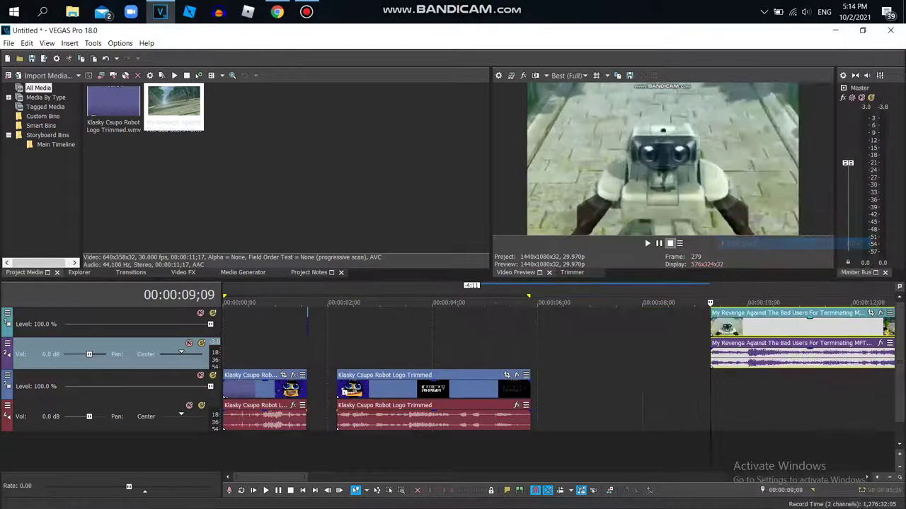
left_click(658, 245)
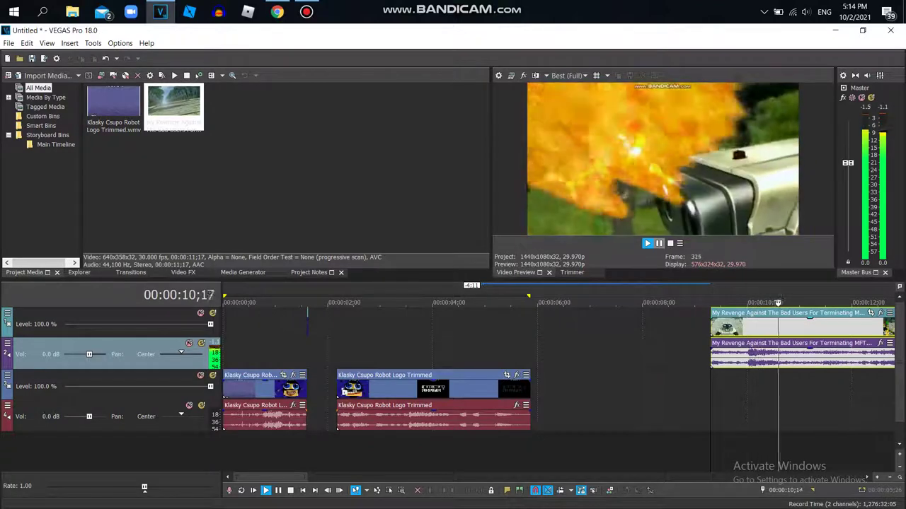
key("Return")
right_click(757, 327)
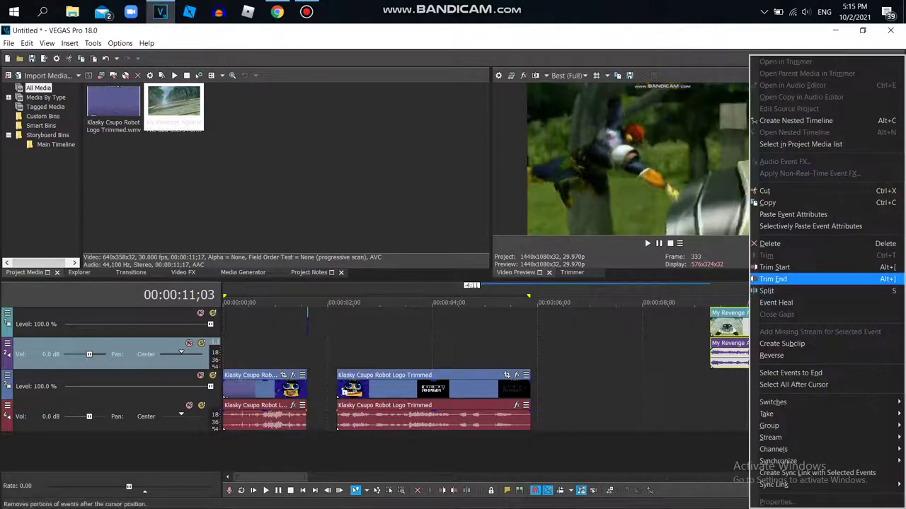
left_click(785, 279)
left_click_drag(757, 326, 355, 387)
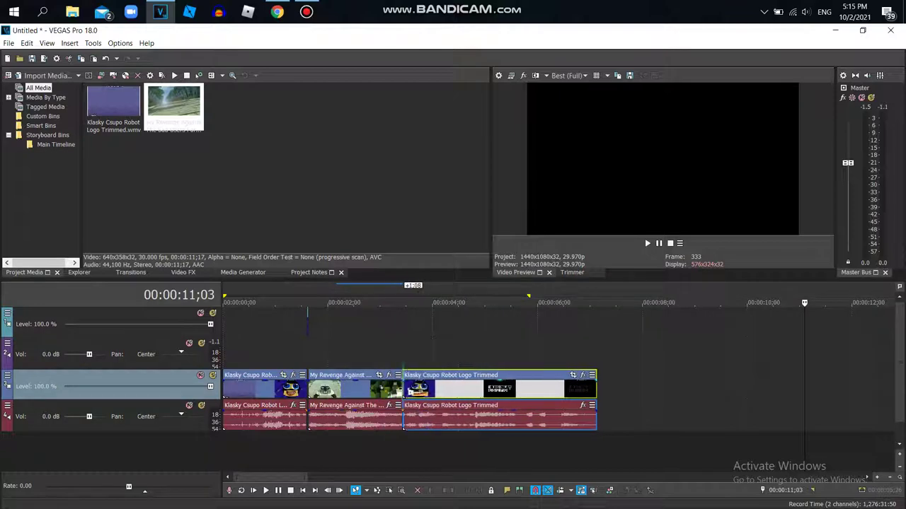
- Switch to Chrome and open YouTube and the YouTube to Mp3 Converter site in separate tabs
left_click(277, 11)
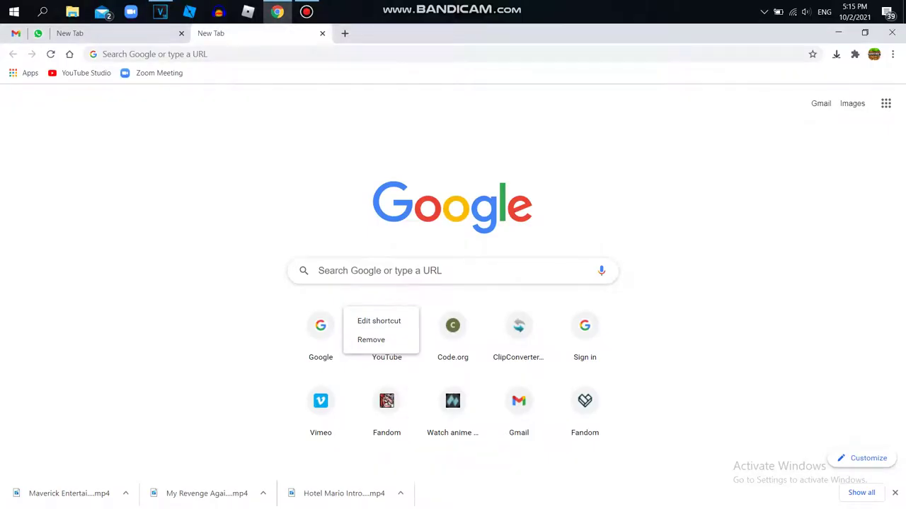
right_click(354, 312)
key("Escape")
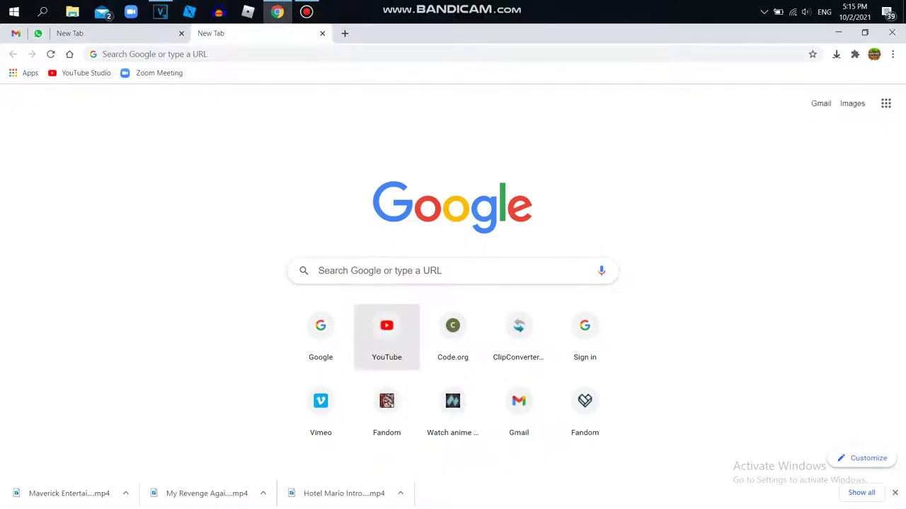
key("ctrl+t")
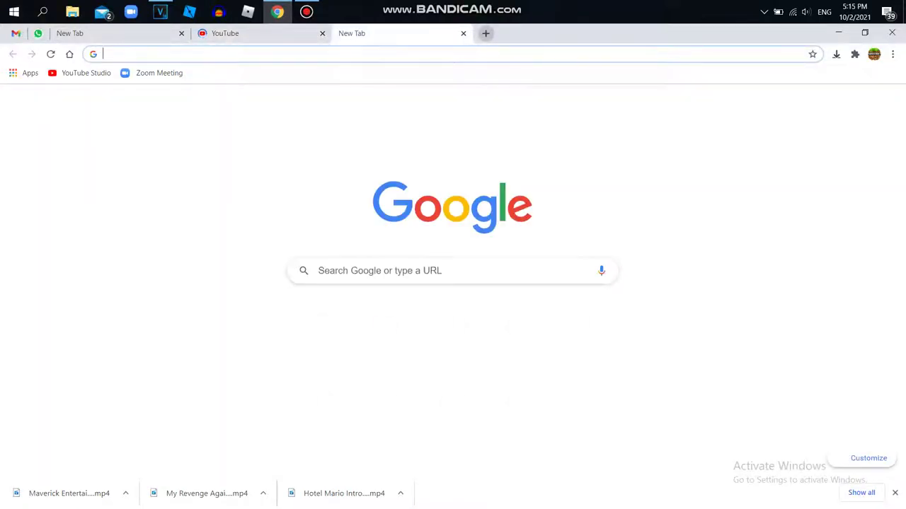
type("yt")
key("Return")
key("ctrl+shift+Tab")
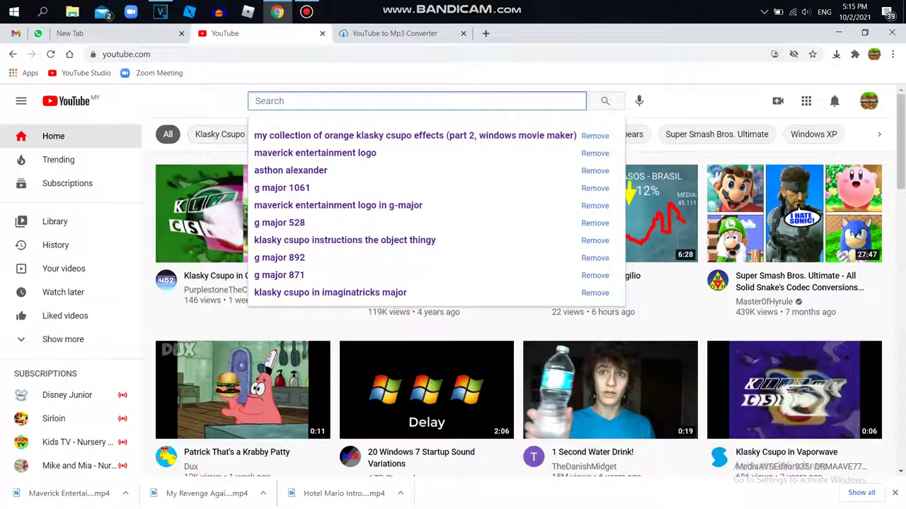
- Find "My collection of Klasky Csupo effects (part 2, Windows Movie Maker)" on YouTube, open it and copy its link
left_click(323, 276)
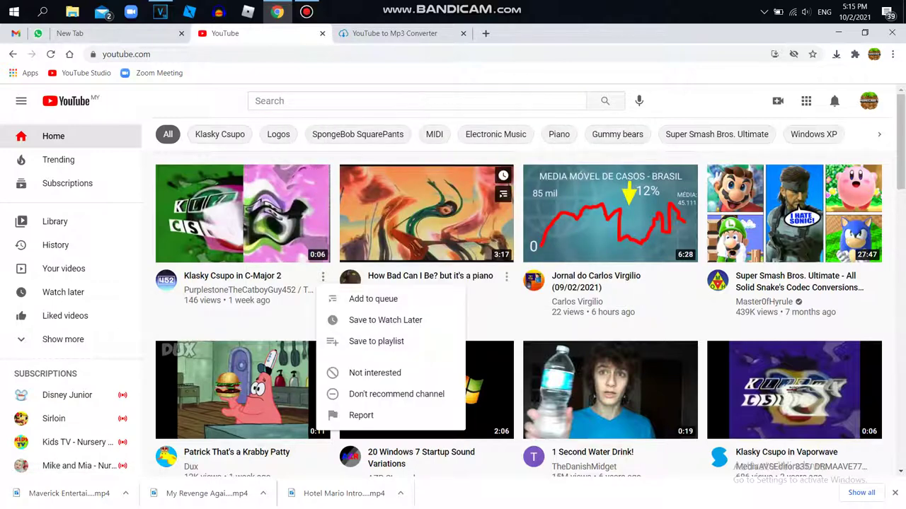
left_click(416, 100)
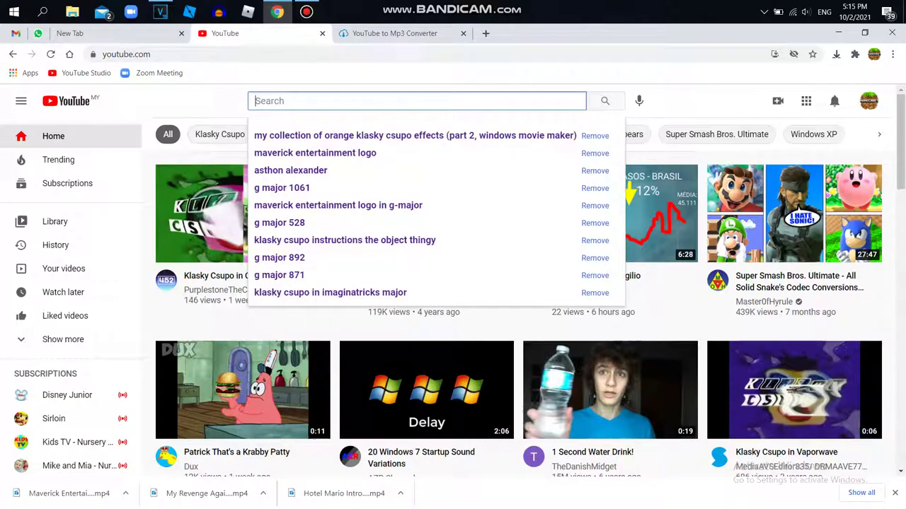
left_click(319, 135)
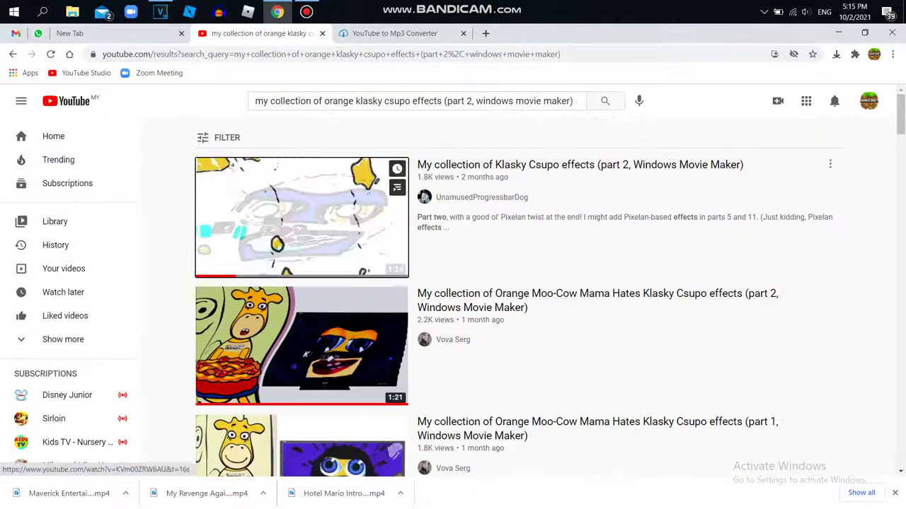
left_click(302, 217)
left_click(207, 54)
right_click(207, 54)
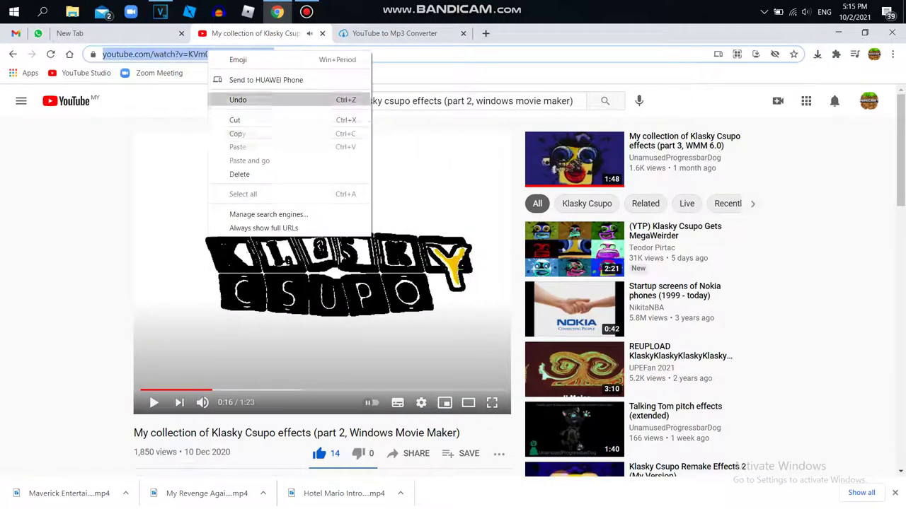
left_click(237, 134)
- Convert the copied video link to mp4 in the converter and download the file, closing the video's YouTube page
left_click(394, 34)
right_click(375, 222)
left_click(400, 312)
left_click(582, 226)
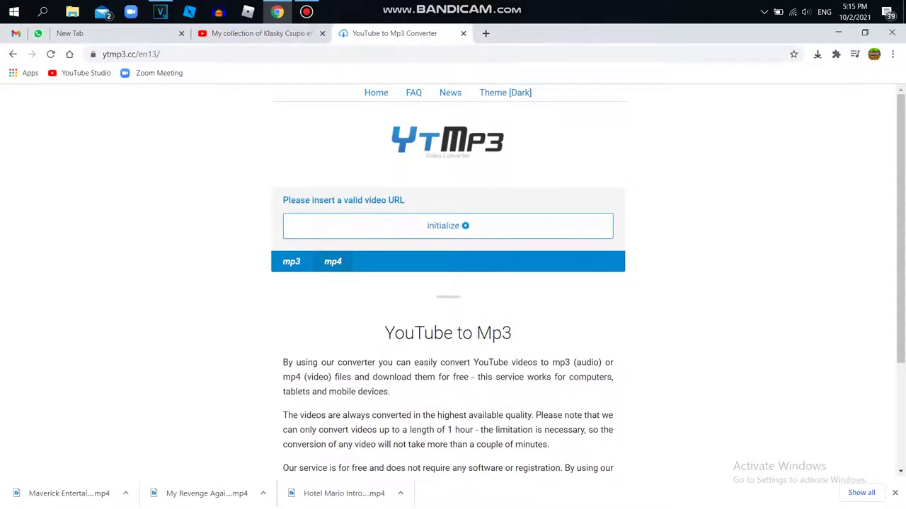
left_click(262, 33)
left_click_drag(211, 390, 188, 390)
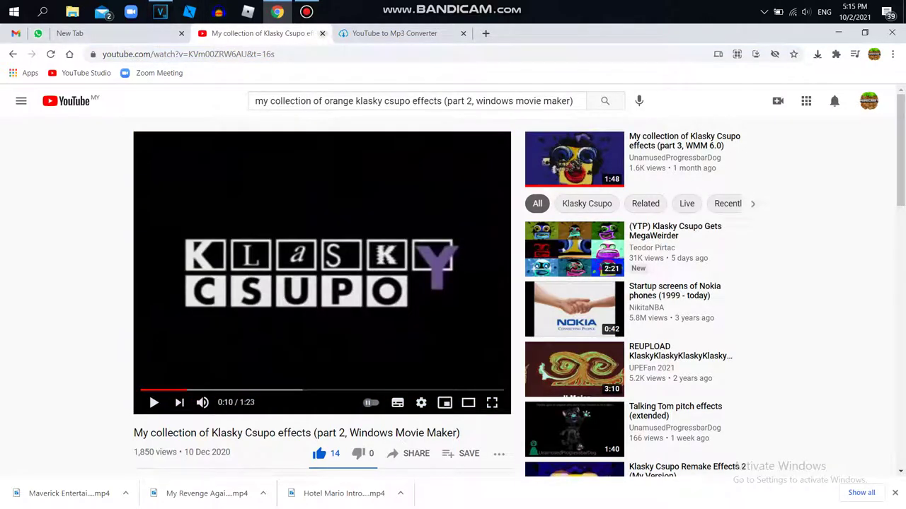
left_click(322, 34)
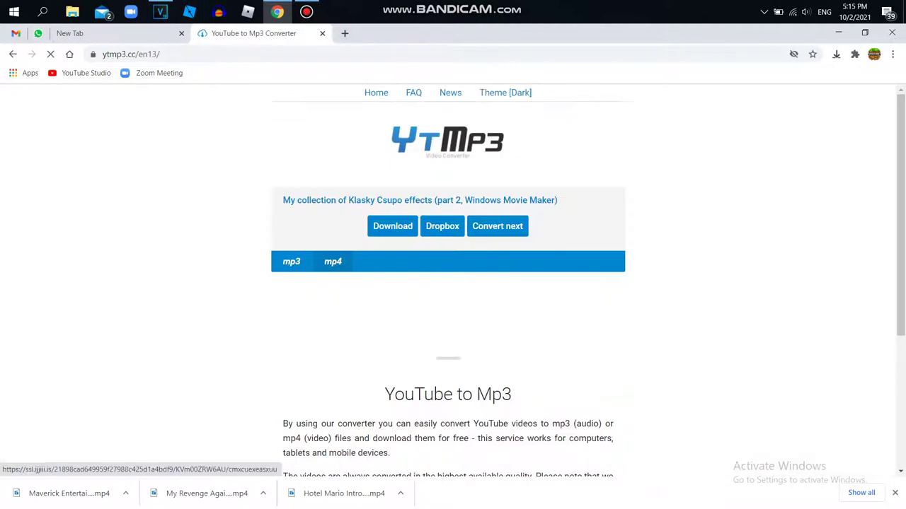
- Look at the Klasky Csupo Instructions The Object Thingy channel on YouTube and open YouTube Studio
left_click(345, 33)
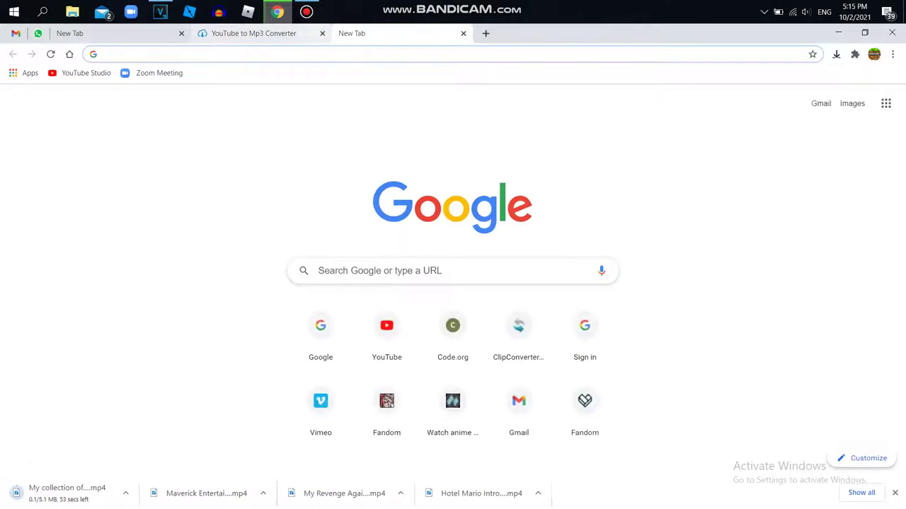
left_click(322, 33)
left_click(386, 336)
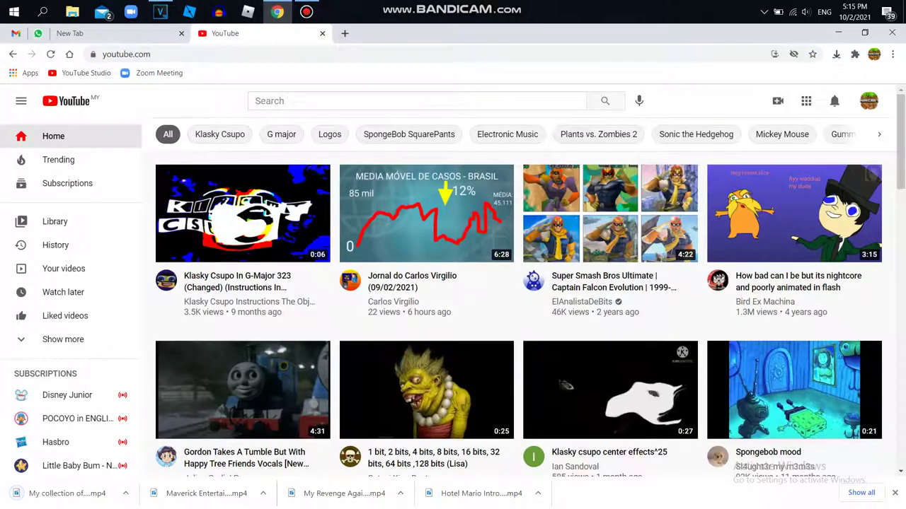
left_click(868, 101)
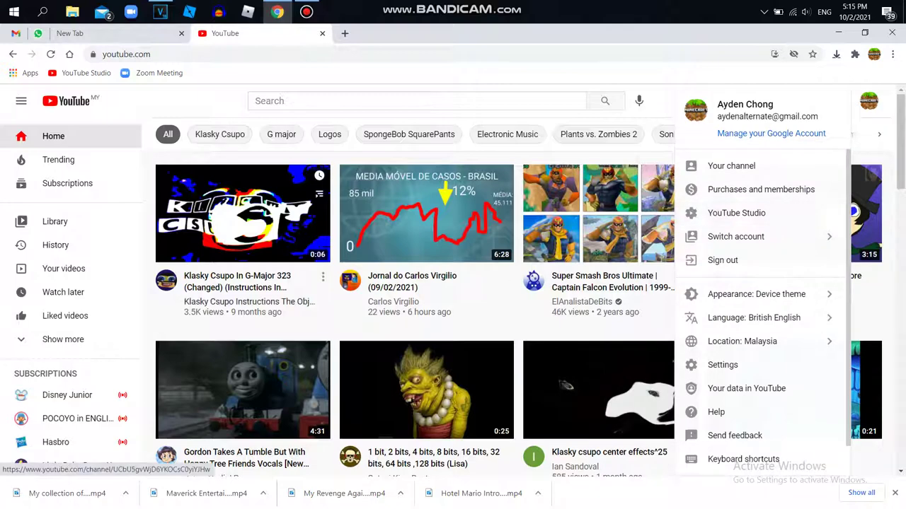
left_click(194, 302)
left_click(868, 100)
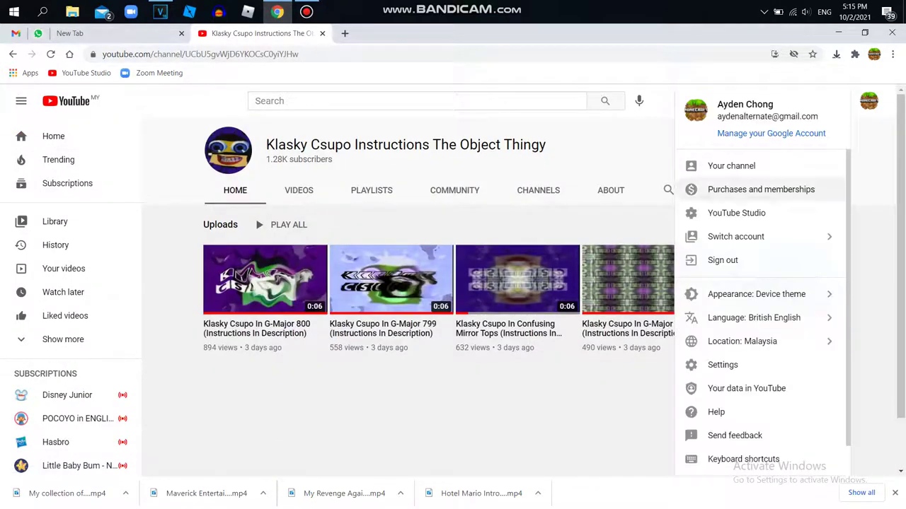
left_click(736, 213)
- Switch to VEGAS Pro and open the downloaded "My collection of Klasky Csupo effects (part 2)" video from Downloads at 00:00:11;03
key("alt+Tab")
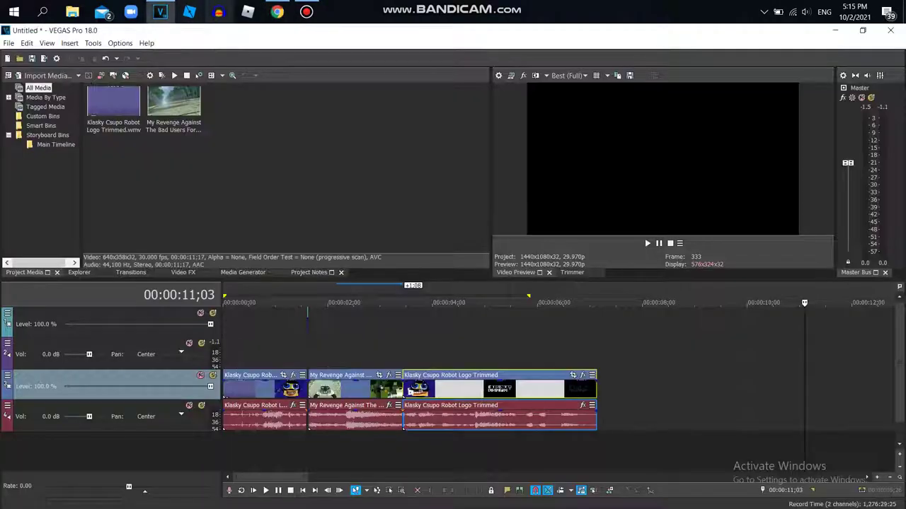
key("ctrl+o")
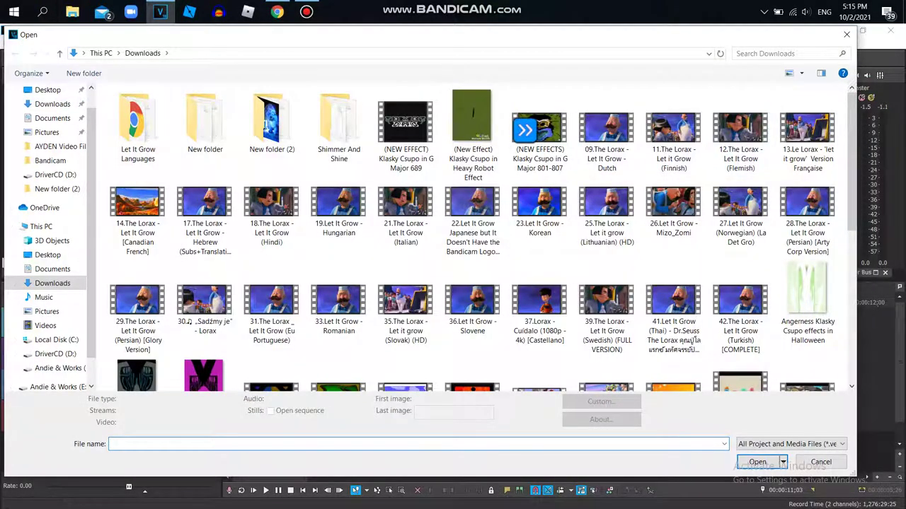
scroll(735, 167, "down", 5)
scroll(736, 167, "down", 5)
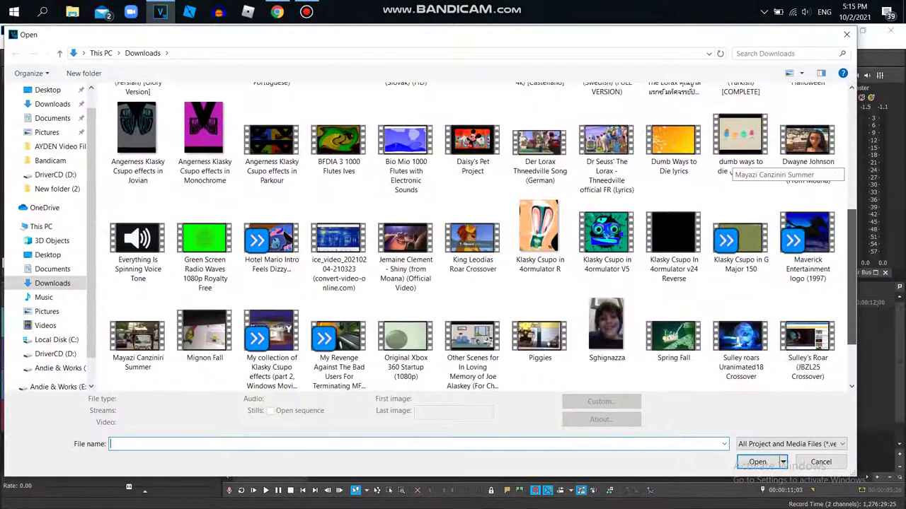
scroll(736, 166, "down", 1)
double_click(271, 273)
scroll(559, 400, "right", 5)
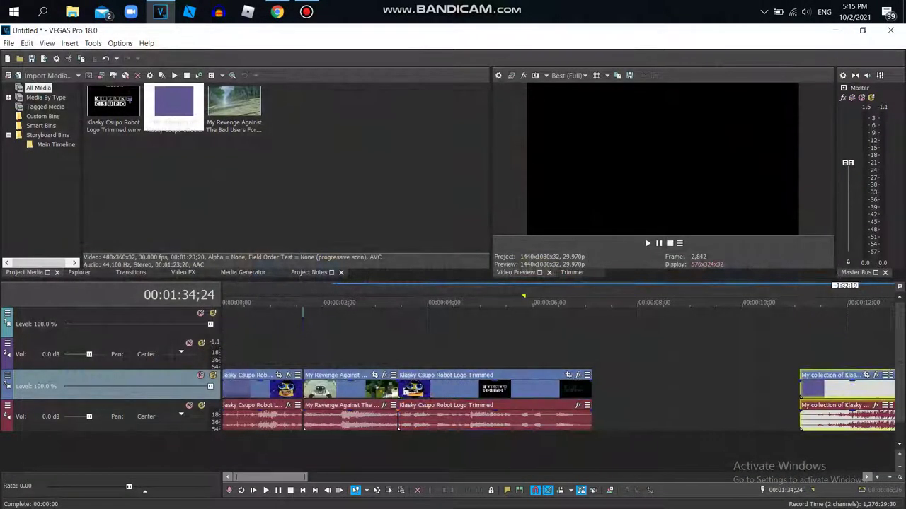
- Trim the start of the effects collection clip to 00:00:23;05, where the orange splat effect begins
left_click(740, 389)
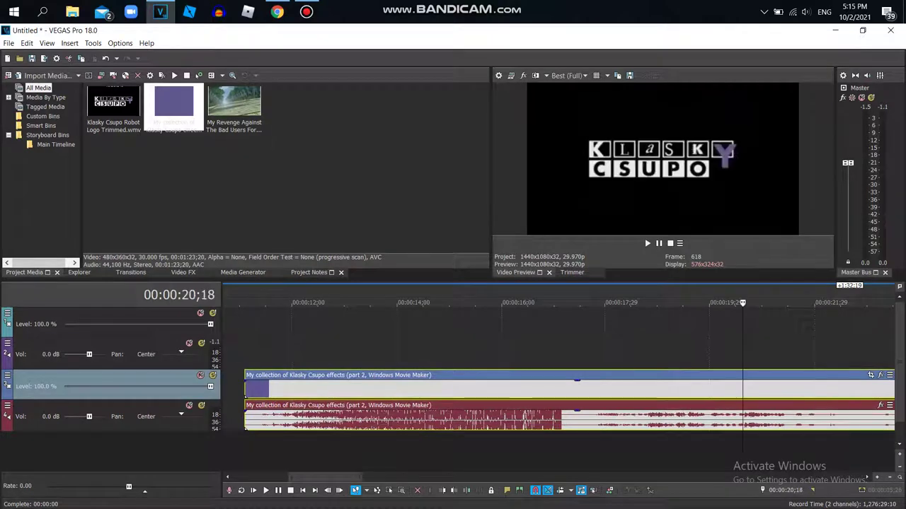
scroll(559, 399, "right", 5)
left_click(483, 390)
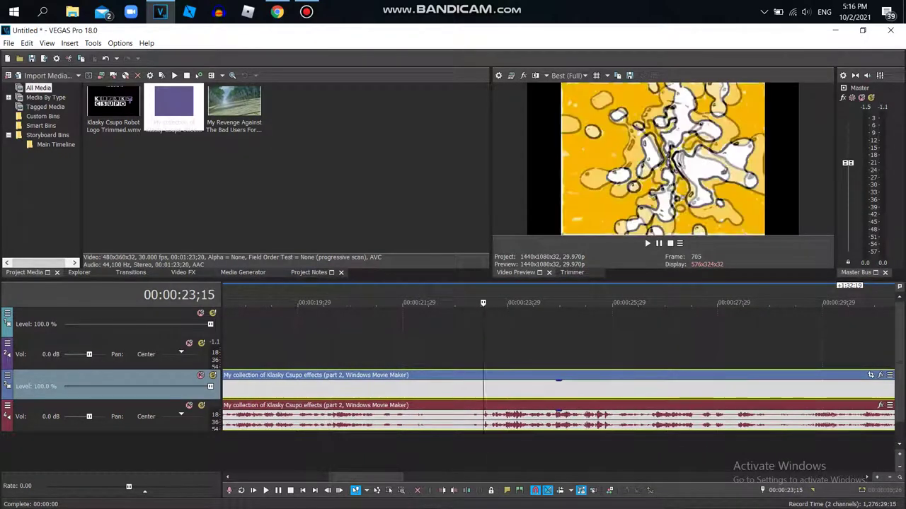
key("Left")
key("Left")
key("Left")
key("Left")
key("Left")
key("Left")
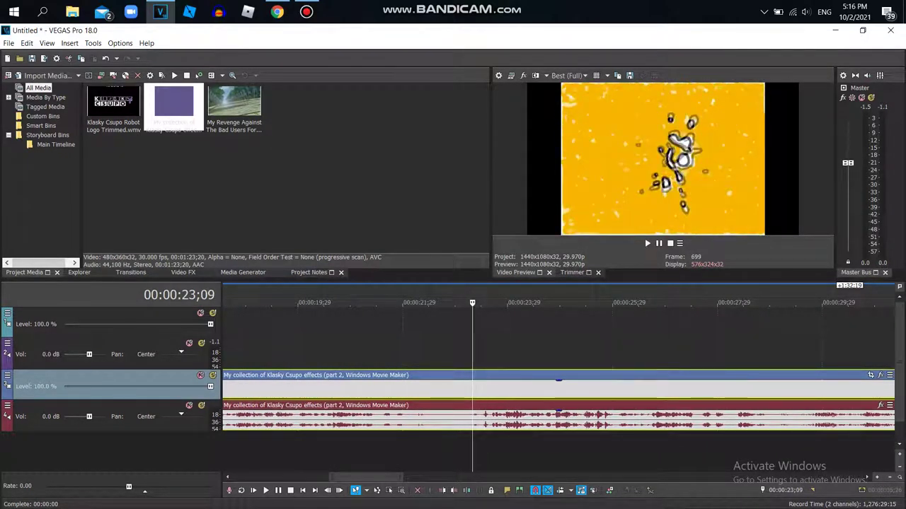
key("Left")
key("Left")
key("Left")
key("Left")
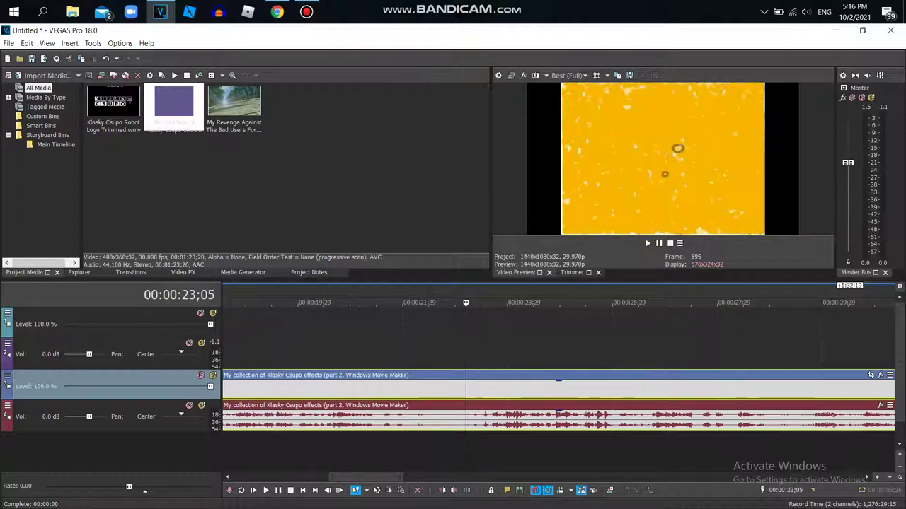
right_click(534, 388)
left_click(558, 264)
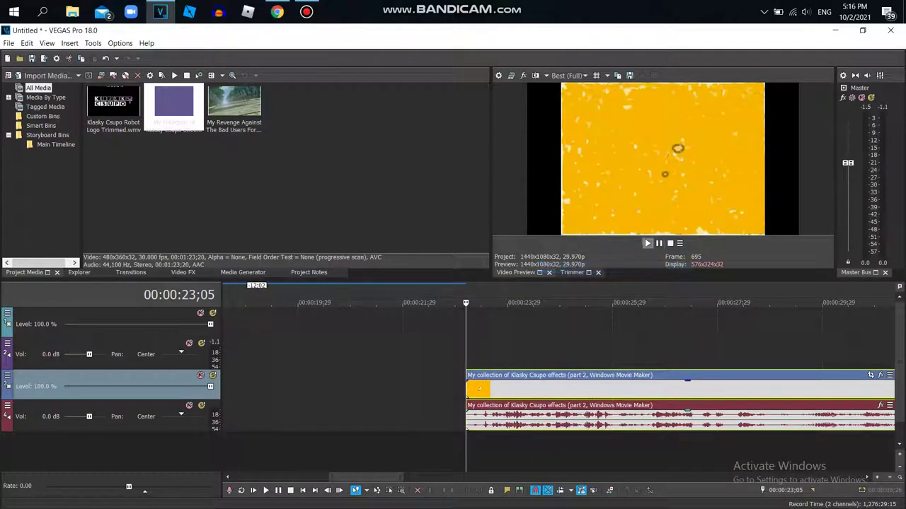
- Preview the trimmed effects clip, move it to new tracks below the others, and delete its video track to keep only the audio
key("space")
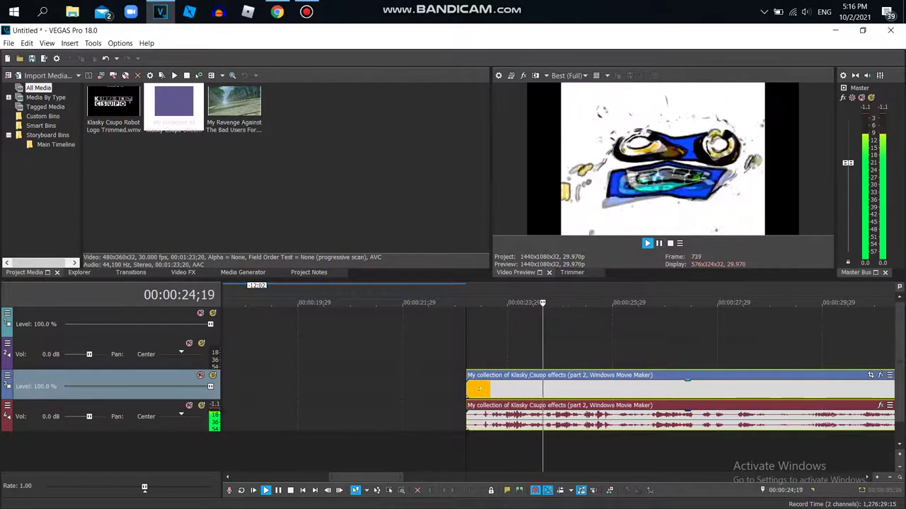
right_click(423, 445)
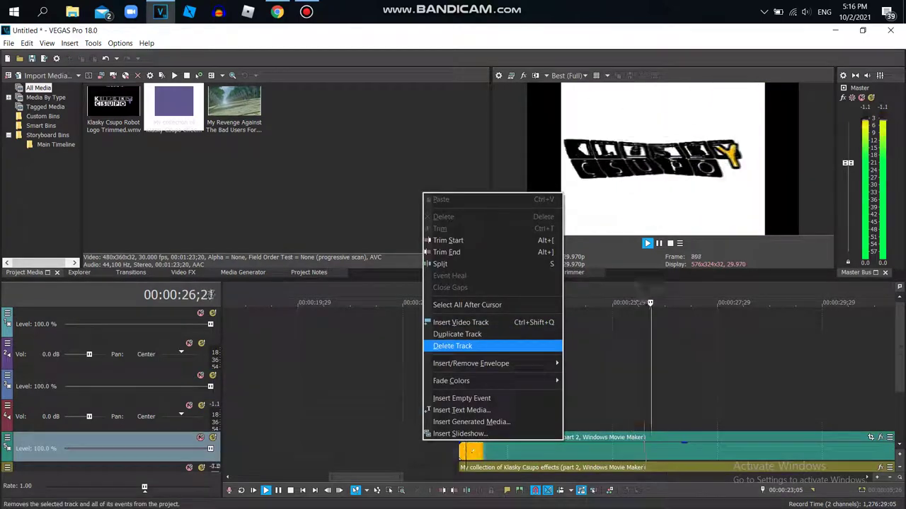
left_click(453, 346)
key("ctrl+z")
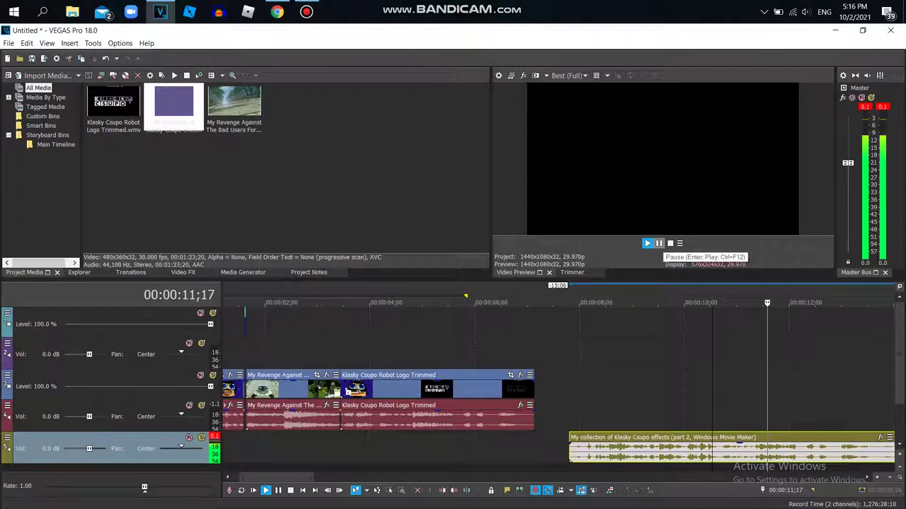
- Trim the effects audio's end to 00:00:13;20 and move it so it ends level with the last logo clip
left_click(658, 244)
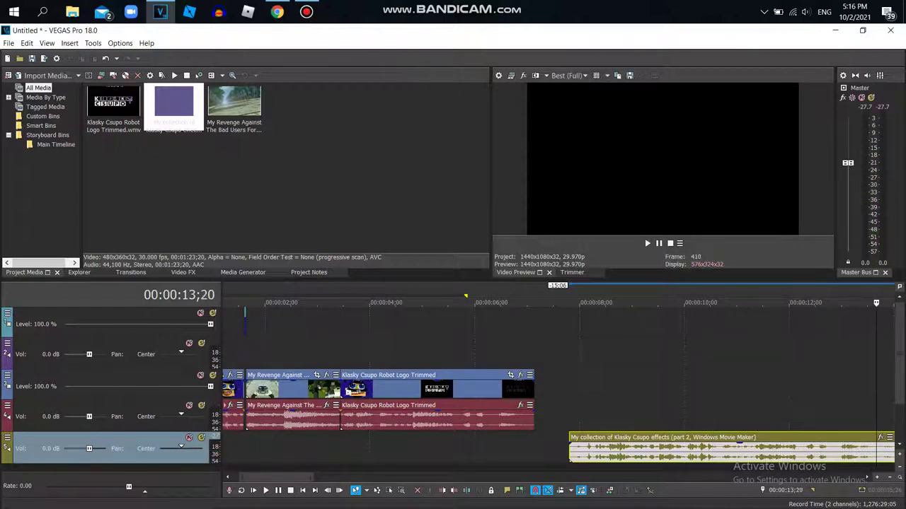
right_click(692, 447)
left_click(714, 275)
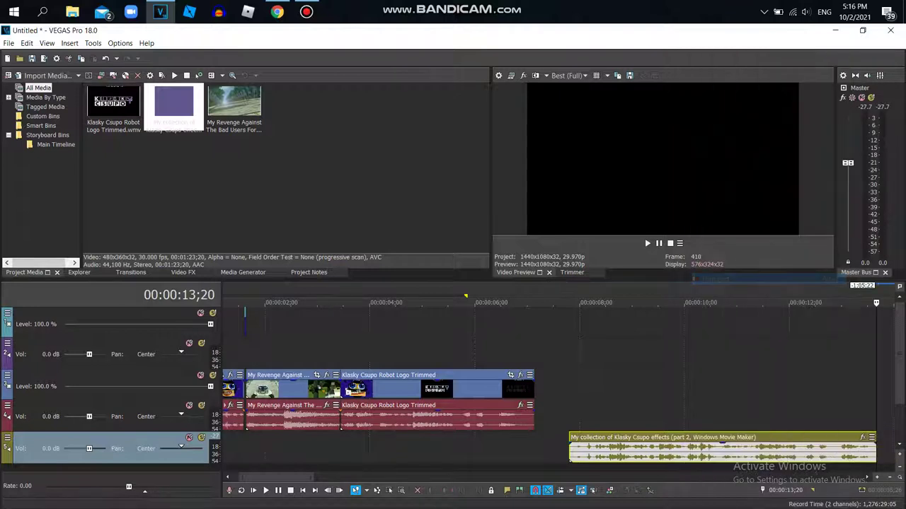
left_click_drag(708, 447, 364, 447)
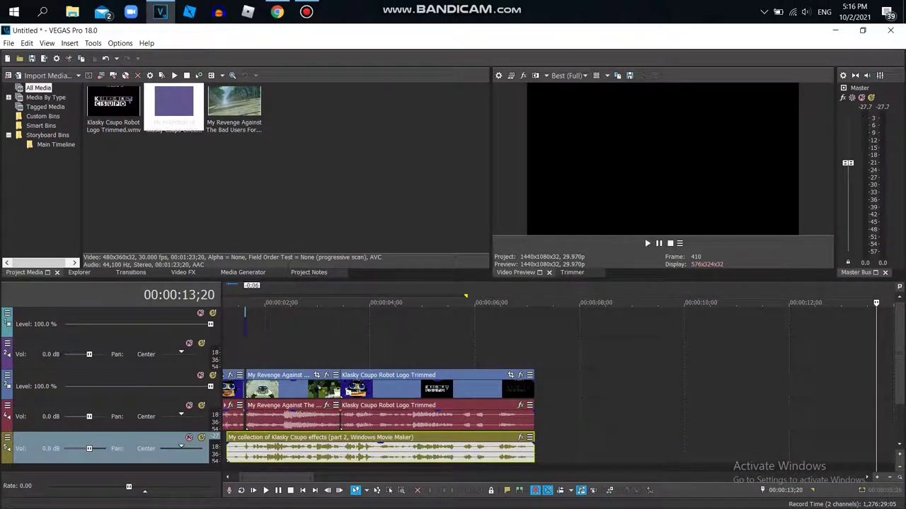
- Play the section over the logo clips and trim the effects audio's start to 00:00:04;24
key("space")
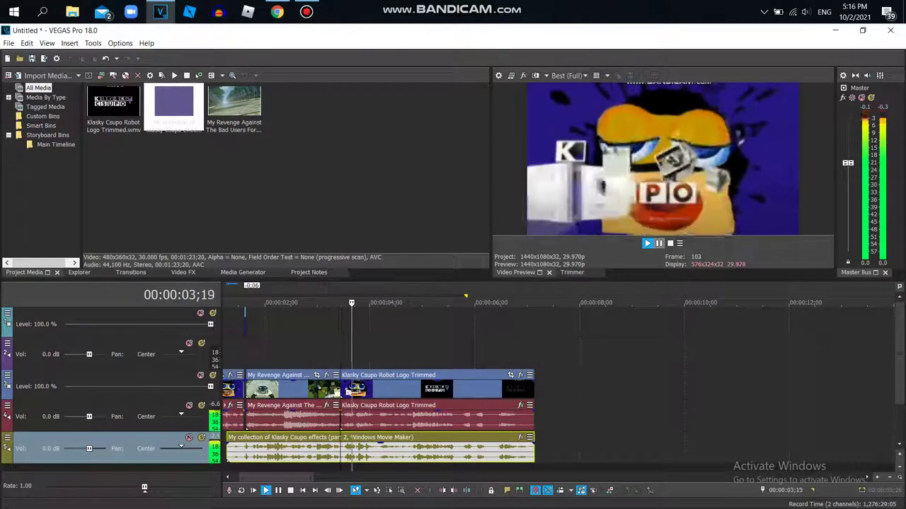
key("Return")
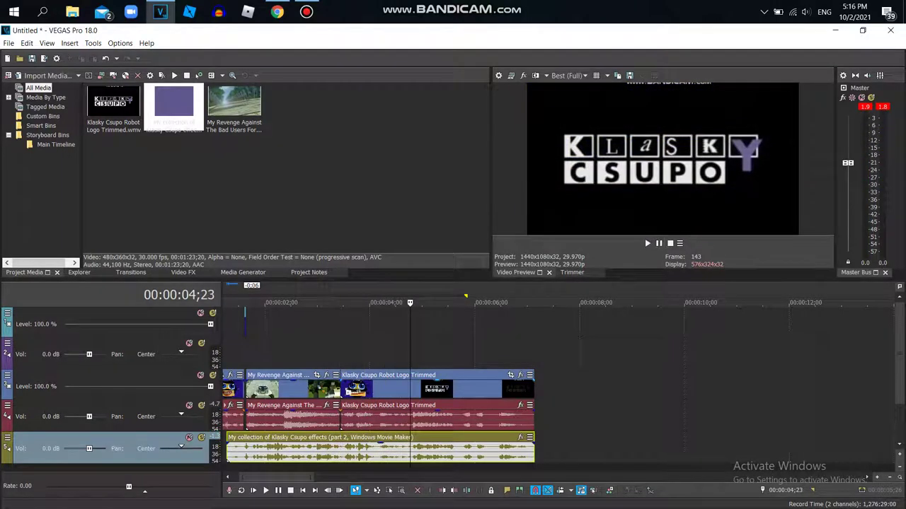
right_click(471, 417)
key("Escape")
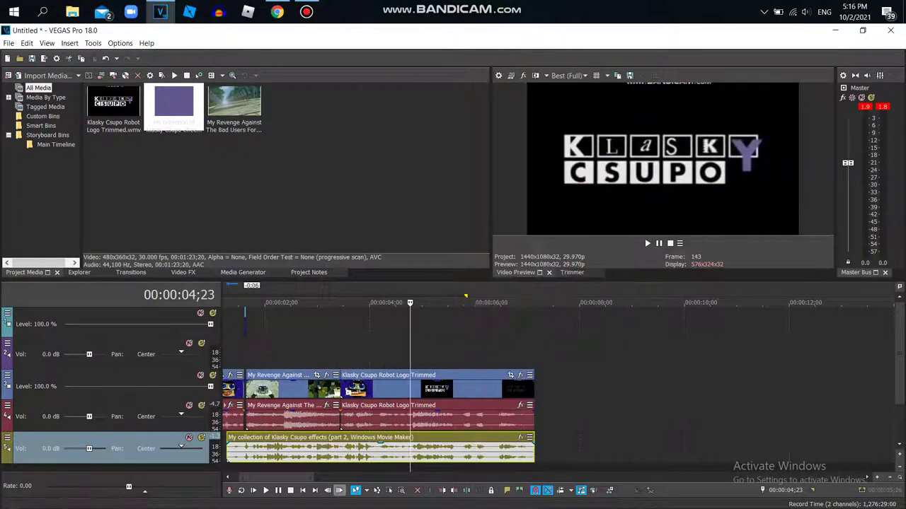
right_click(428, 450)
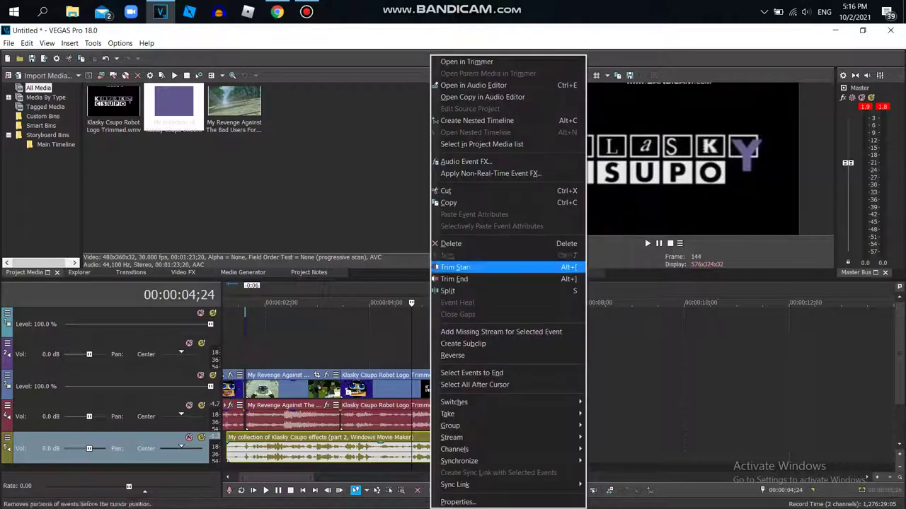
left_click(453, 267)
- Split the last logo clip at 00:00:04;24, delete the second part's audio and put the effects audio in its place
right_click(449, 417)
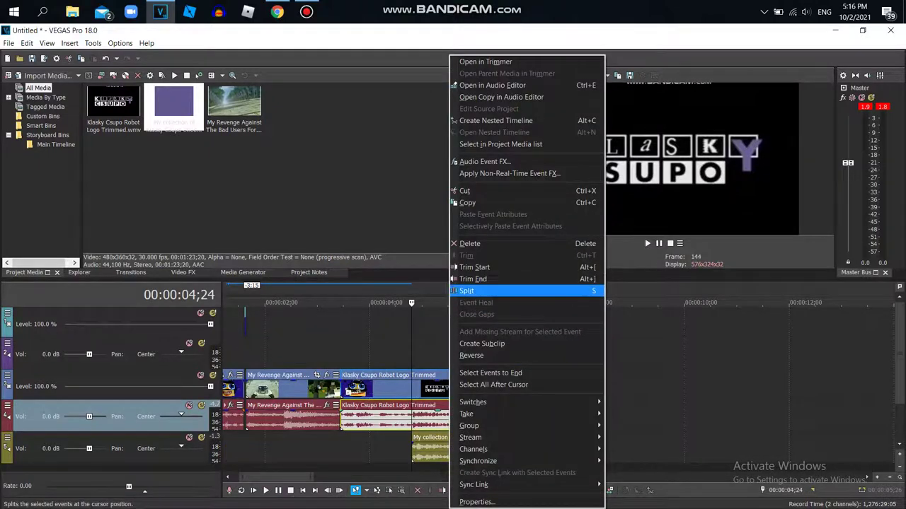
left_click(467, 291)
right_click(557, 417)
left_click(595, 310)
left_click_drag(472, 442, 472, 410)
right_click(382, 417)
left_click(425, 329)
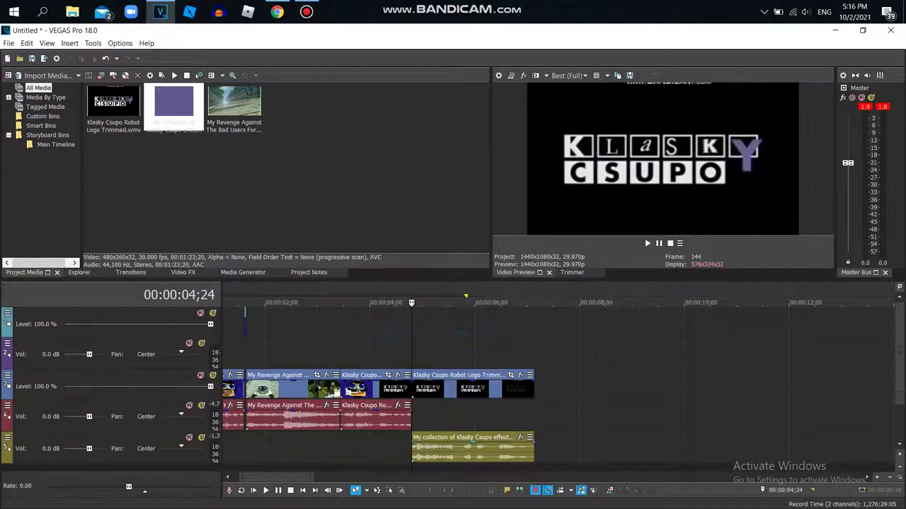
key("ctrl+a")
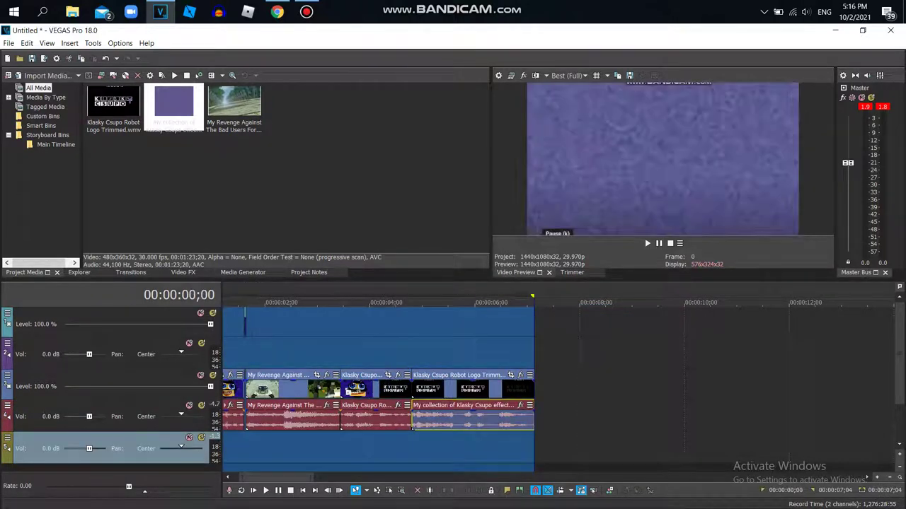
left_click(302, 490)
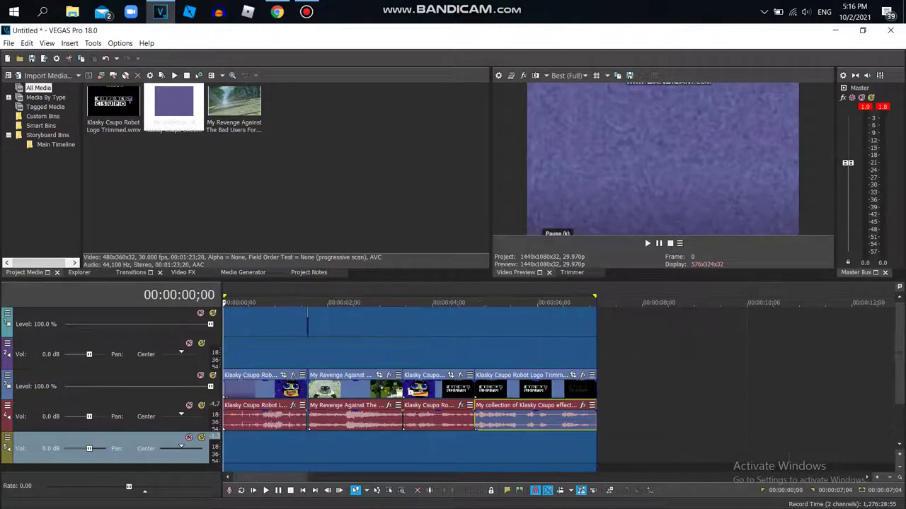
- Apply the Wave effect's Medium preset to the last logo clip and preview it at 00:00:05;13
left_click(182, 272)
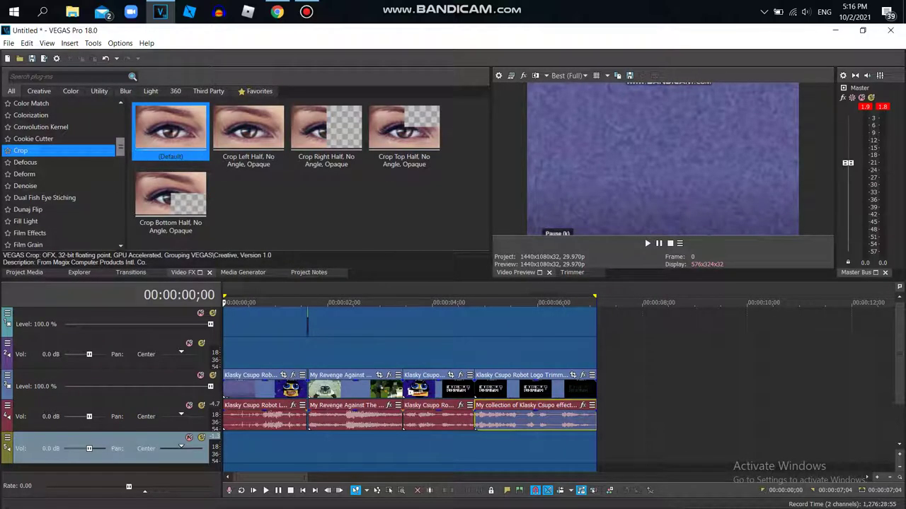
scroll(62, 174, "down", 12)
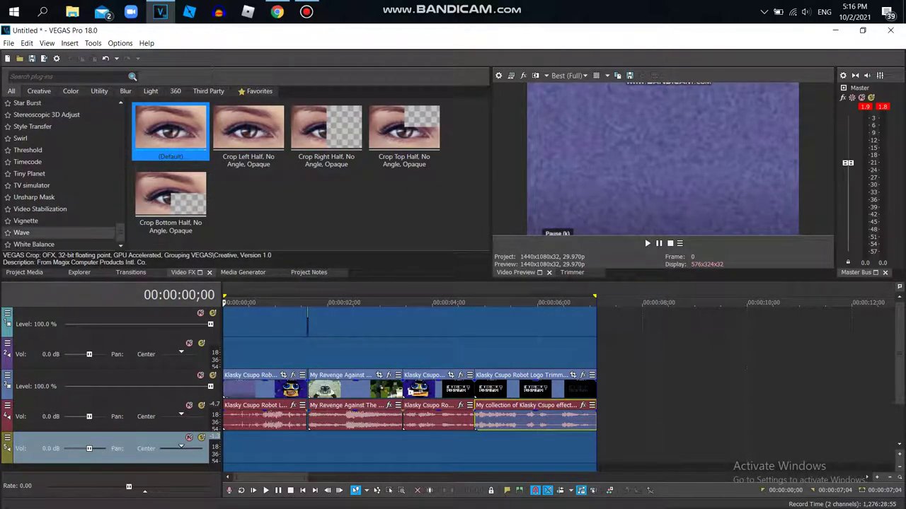
left_click(43, 232)
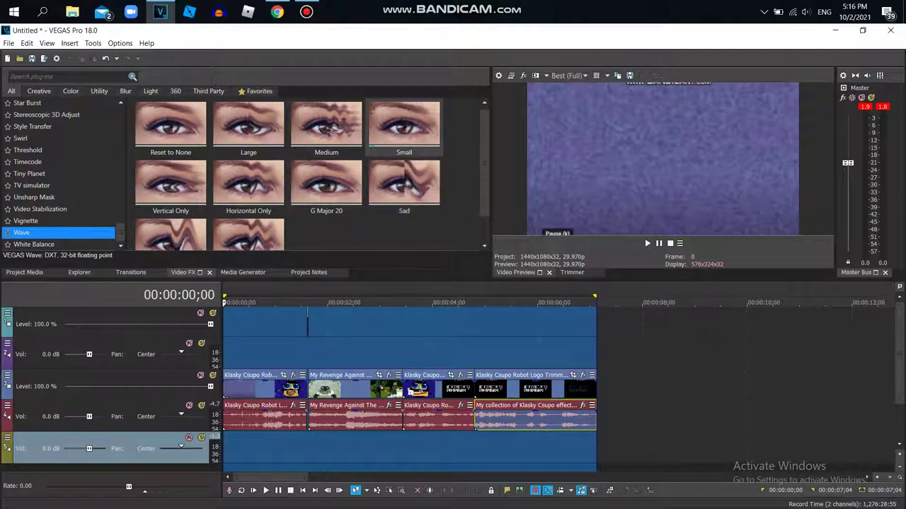
left_click(303, 119)
key("Escape")
left_click(504, 333)
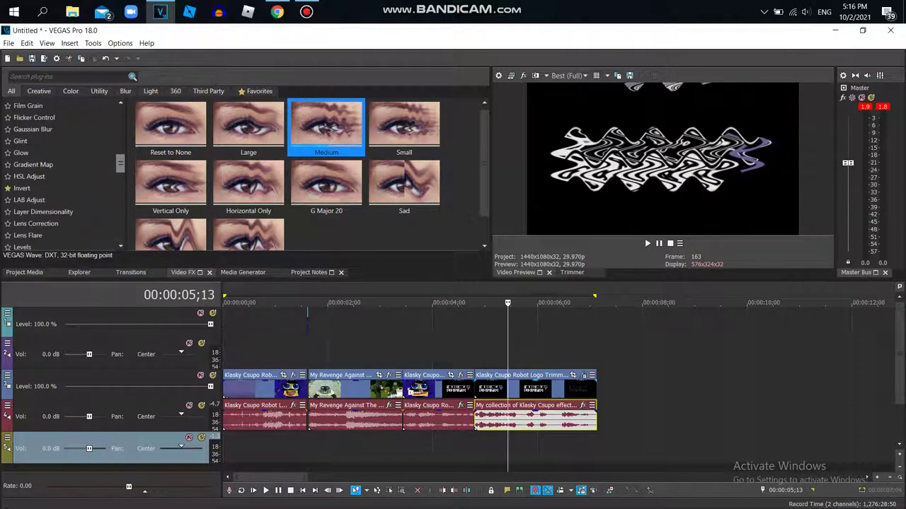
- Add the Gradient Map effect with the Liquid Zeolite preset to the last logo clip
left_click(34, 177)
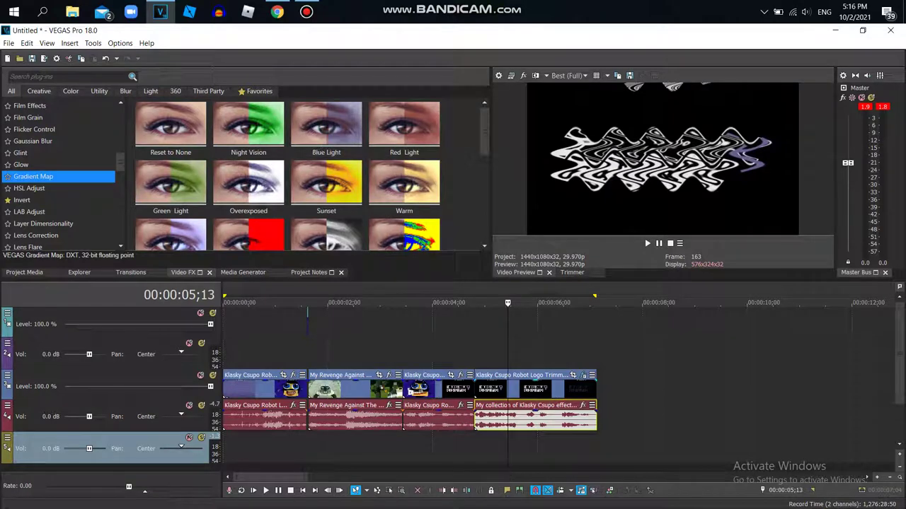
scroll(287, 173, "down", 5)
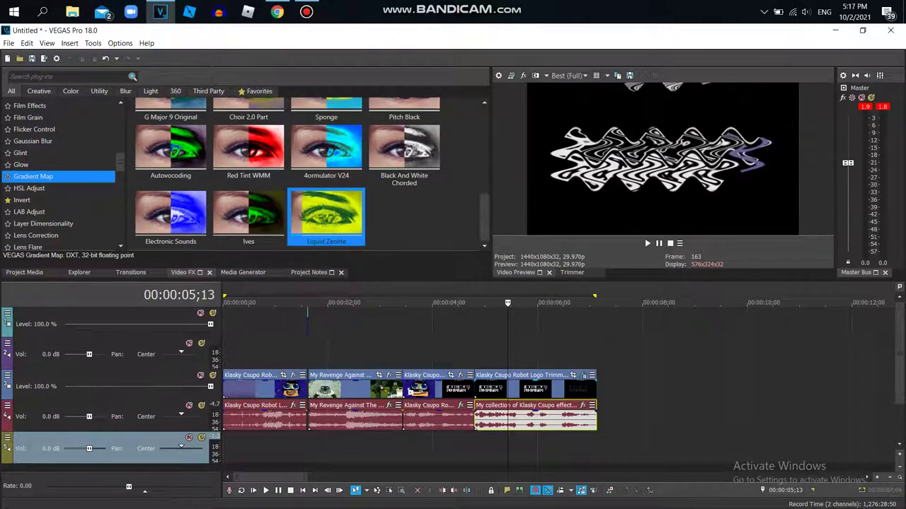
left_click_drag(326, 212, 536, 389)
- Add Channel Blend with the RGBA -> BGRA preset to the same clip and place Wave last in the effect chain
scroll(60, 173, "up", 7)
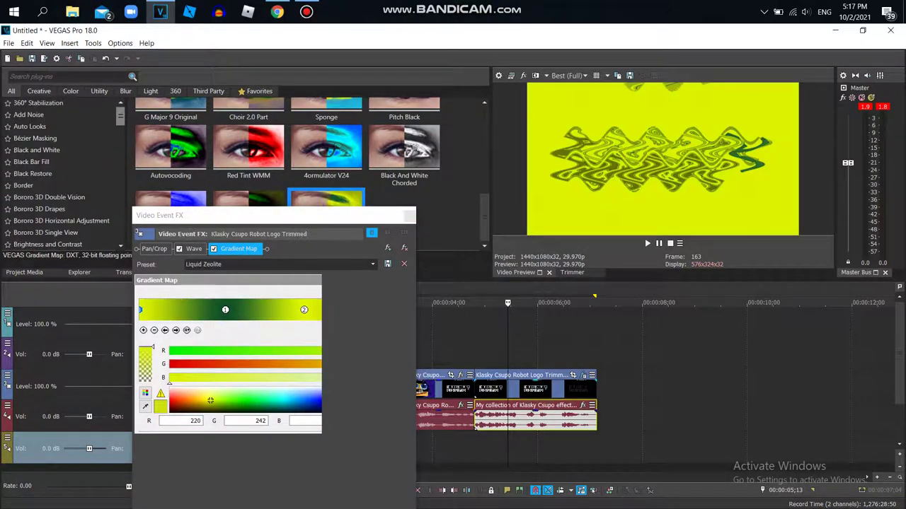
left_click(60, 180)
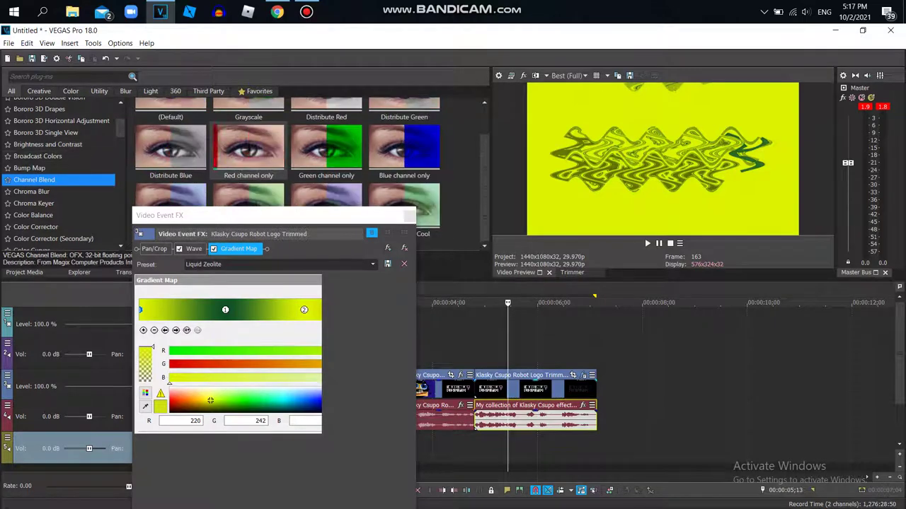
left_click_drag(138, 217, 203, 358)
left_click_drag(169, 206, 297, 439)
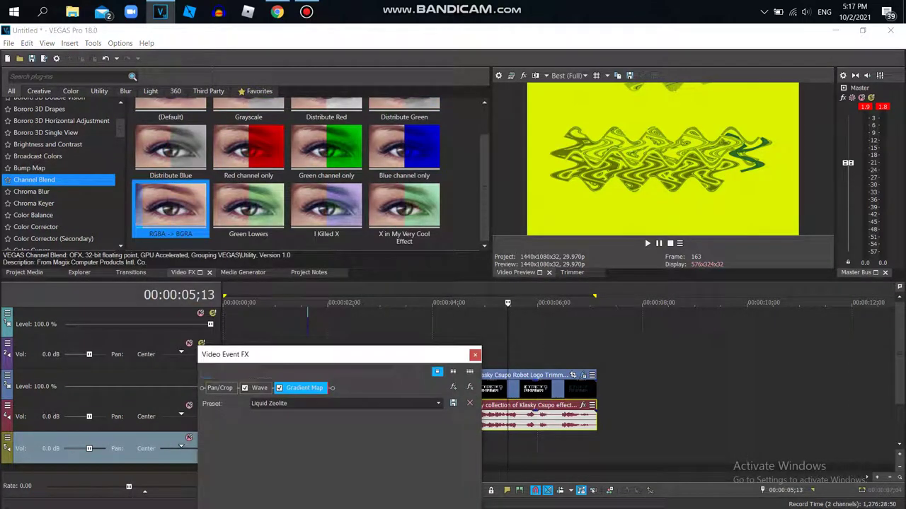
left_click(374, 387)
- Switch to Chrome, search YouTube for "Klasky Csupo in G Major 1334" and look through the results
left_click(276, 11)
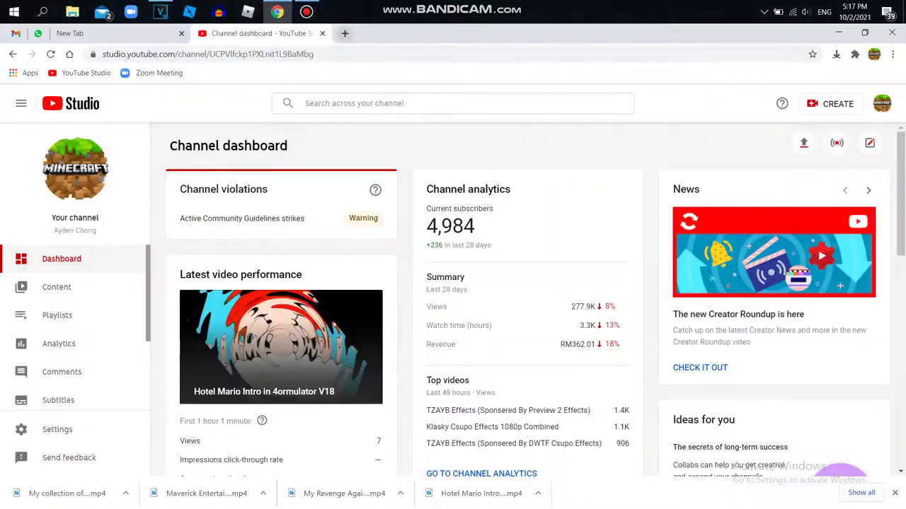
key("ctrl+t")
left_click(386, 329)
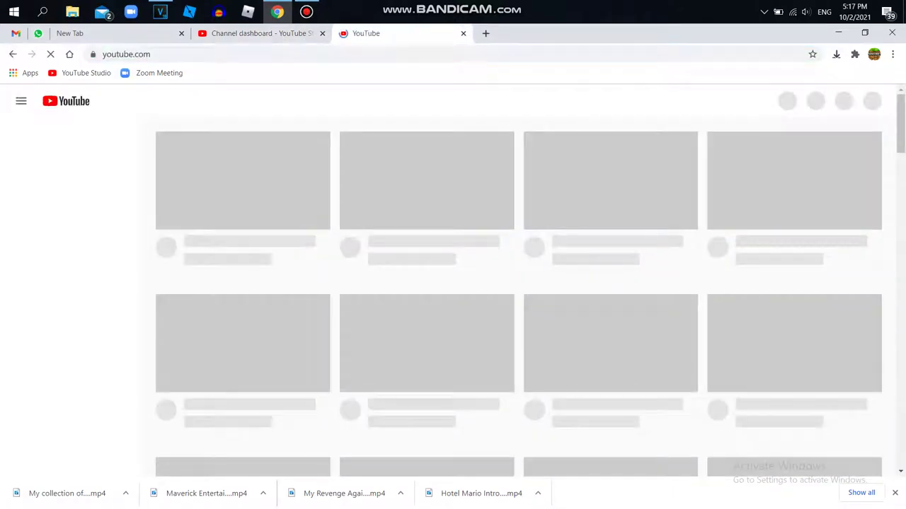
left_click(416, 100)
type("Kla")
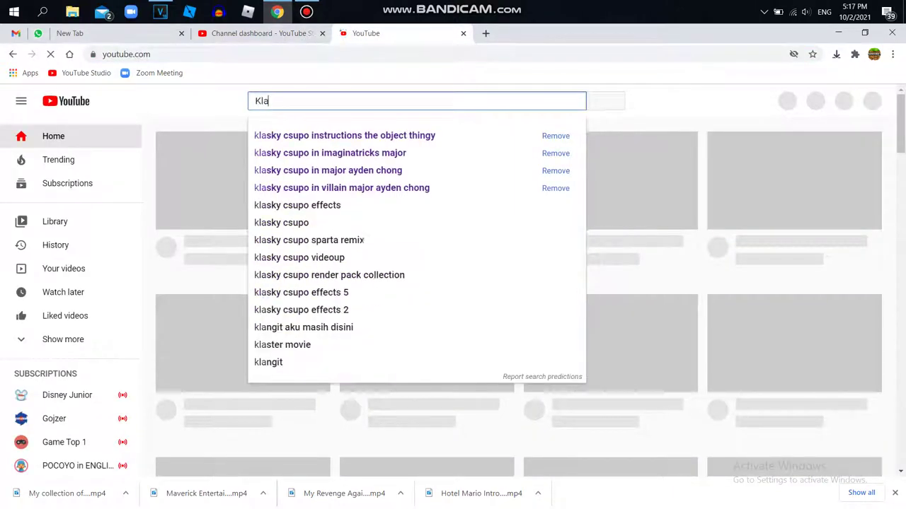
type("sky Csupo in ")
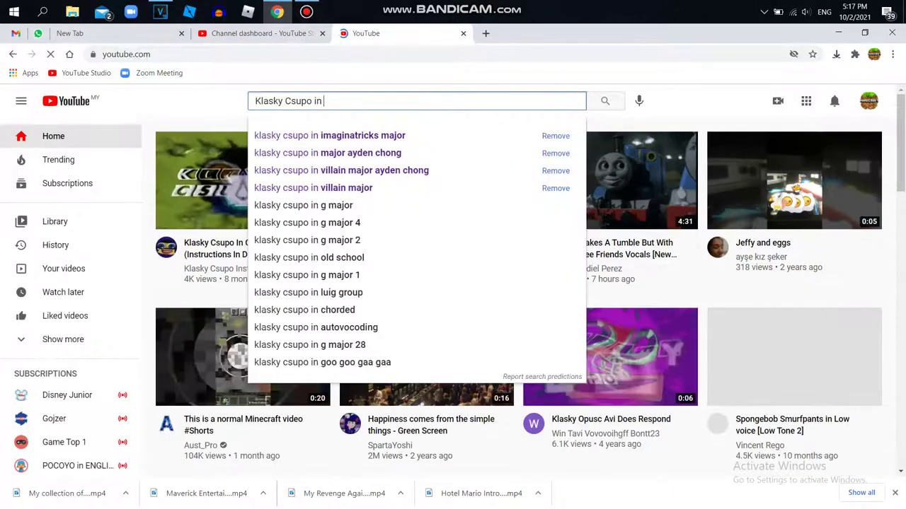
type("G Major 1334")
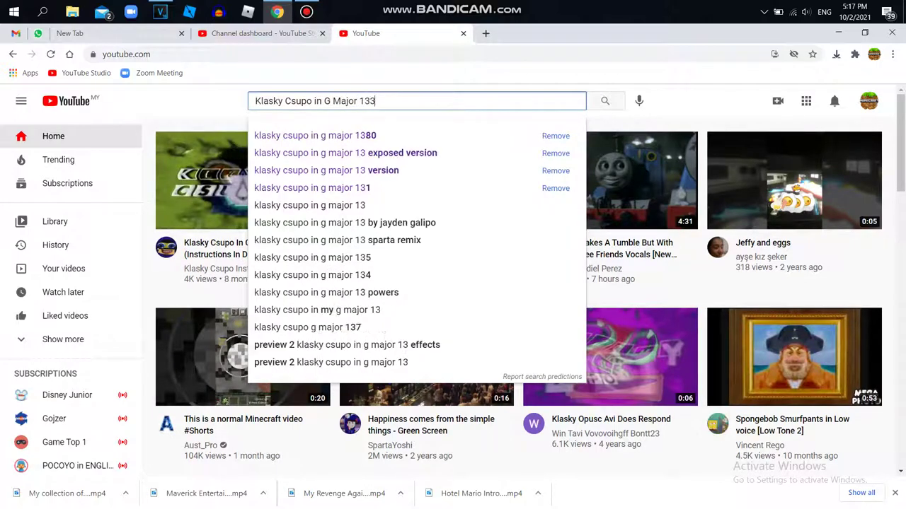
key("Return")
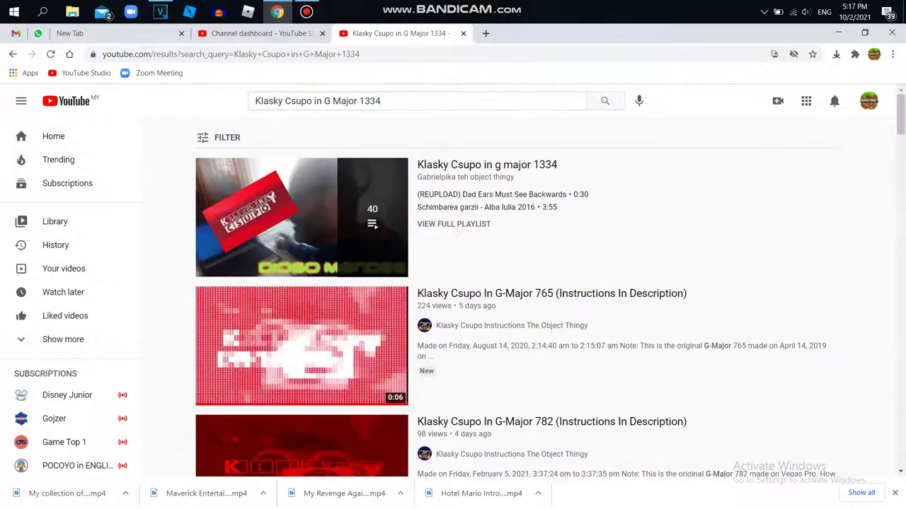
scroll(517, 297, "down", 7)
scroll(517, 297, "up", 7)
- Return to VEGAS Pro and save the clip's effect chain as a plug-in package named "G Major 1334"
key("alt+Tab")
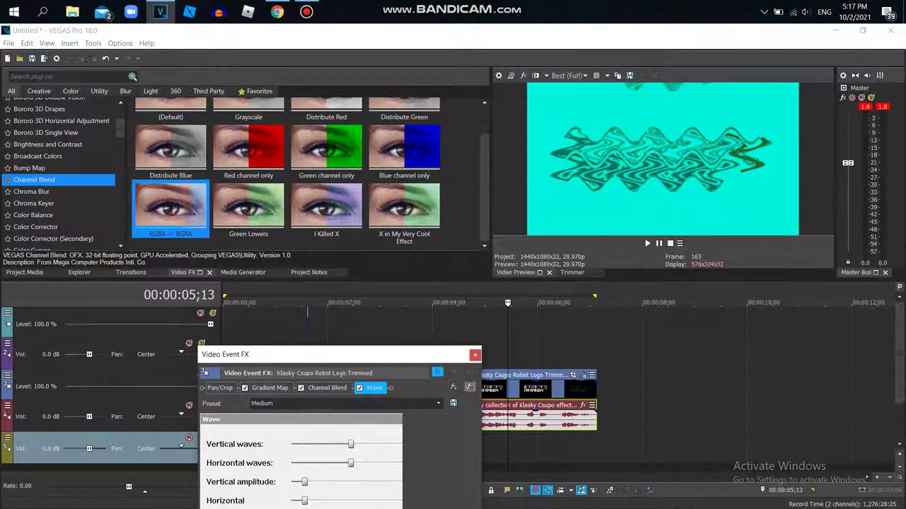
type("G Major 1334")
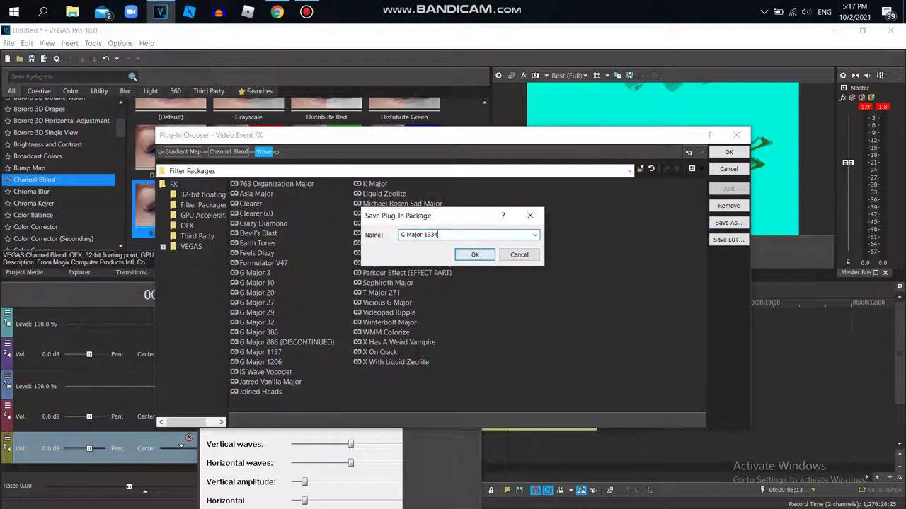
key("Return")
key("Return")
key("alt+Tab")
key("alt+Tab")
key("Escape")
- Move the short cropped frame down into the gap between the first two clips on the main video track
key("ctrl+a")
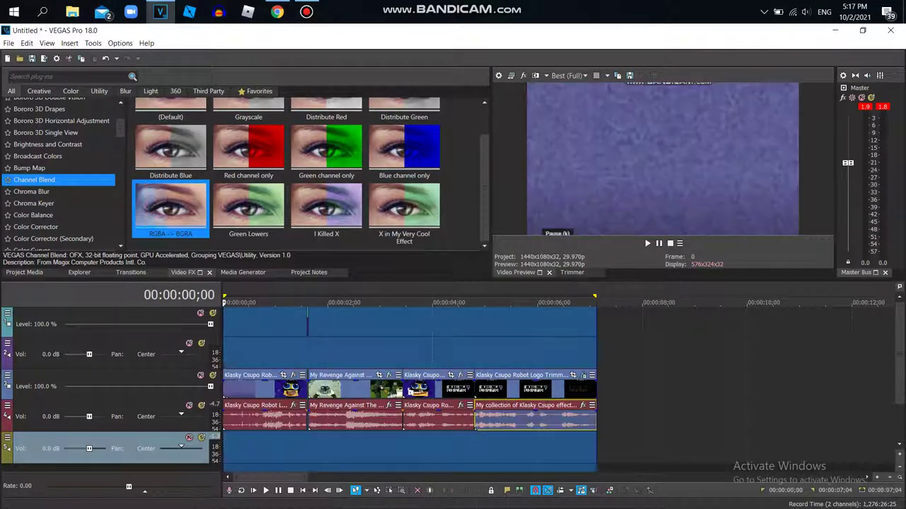
scroll(559, 382, "up", 8)
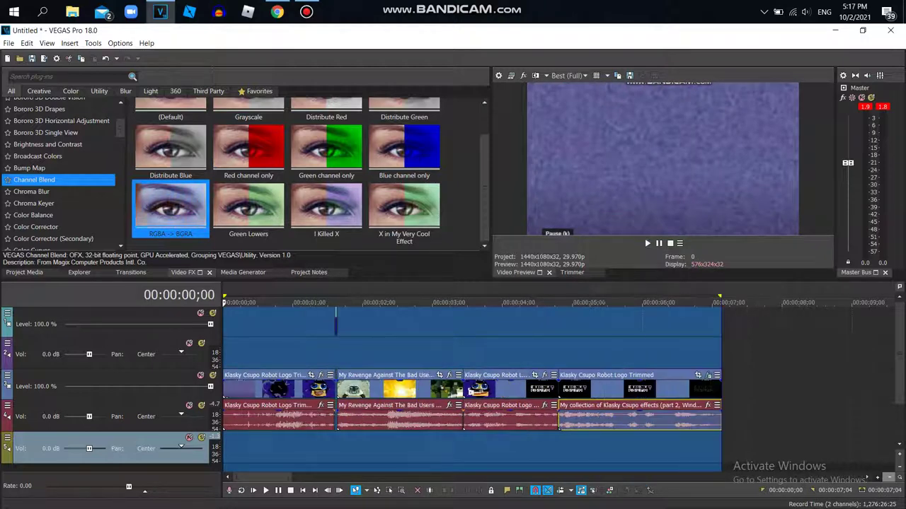
left_click(128, 332)
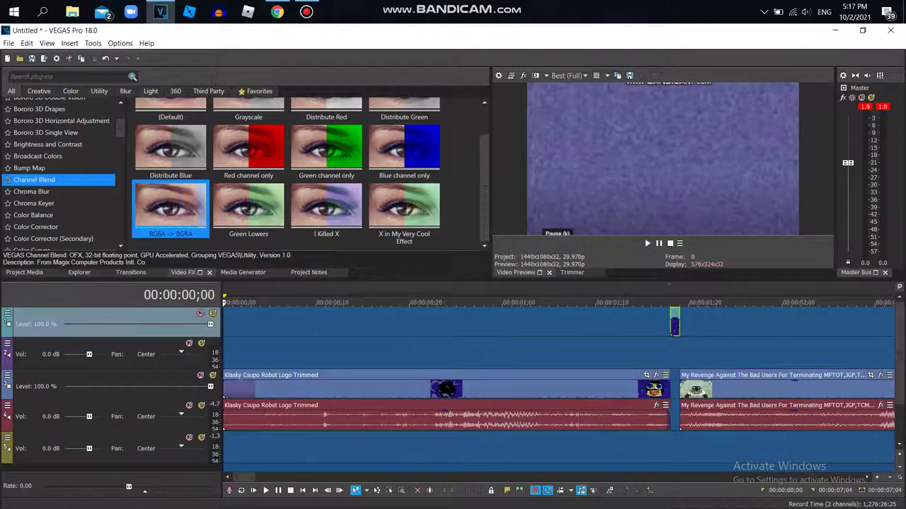
- Delete the three empty tracks, leaving only the main video track and its audio track
right_click(695, 351)
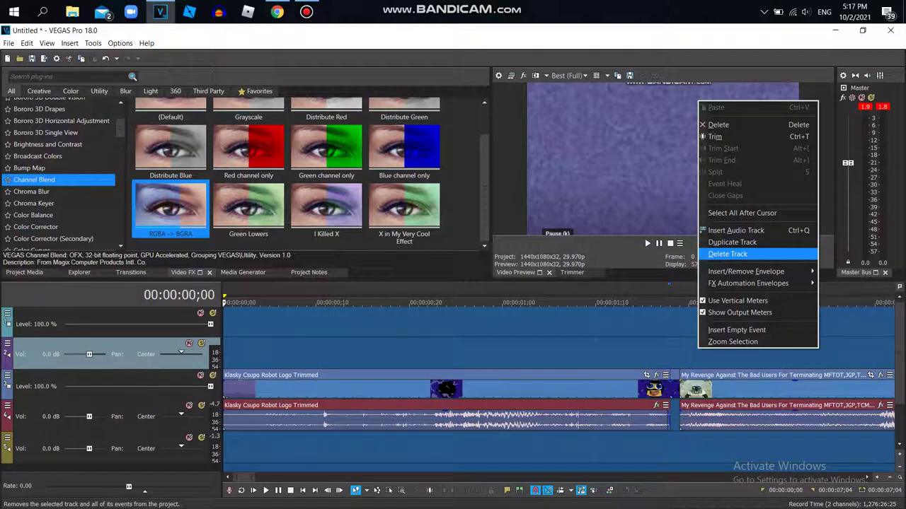
left_click(713, 251)
right_click(683, 314)
left_click(712, 203)
right_click(458, 383)
left_click(495, 285)
scroll(559, 382, "down", 6)
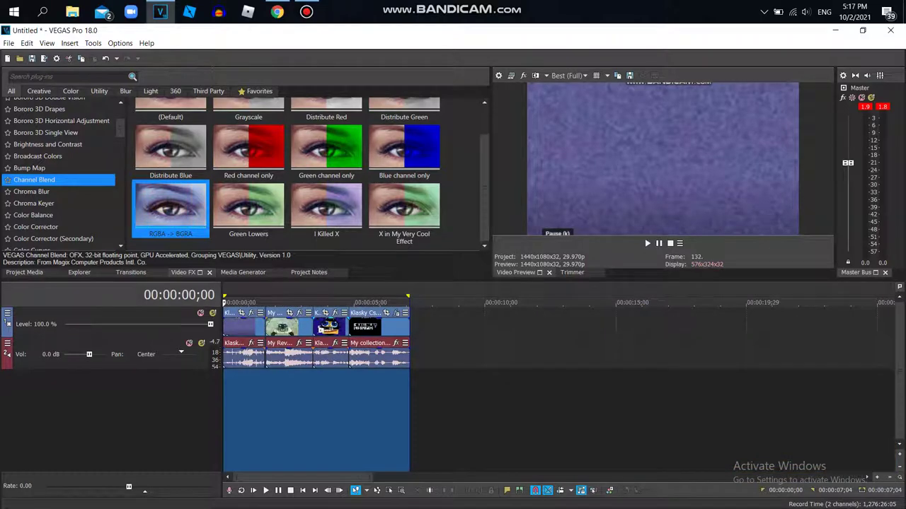
- Play the finished edit and render it as "Falcon Punch Csupo" in Windows Media Video V11 with the 20 Mbps HD 1080-30p template
left_click(646, 243)
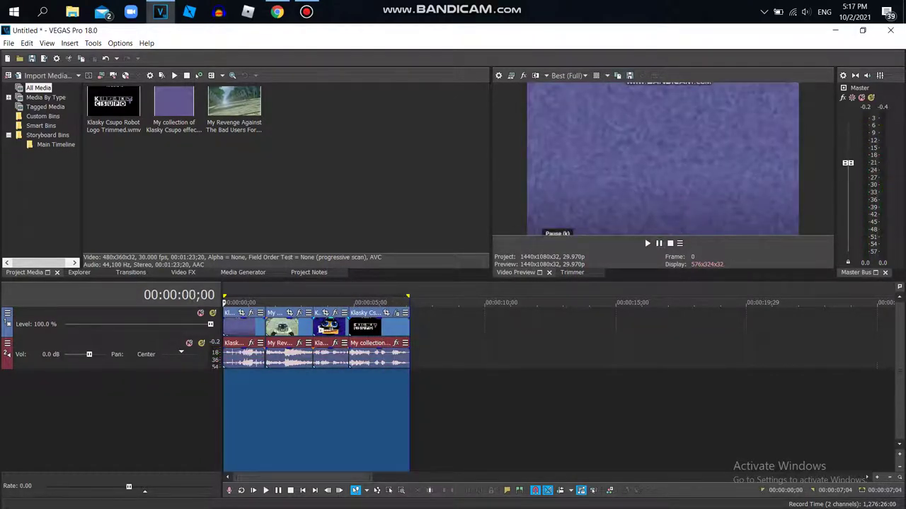
left_click(8, 43)
left_click(36, 137)
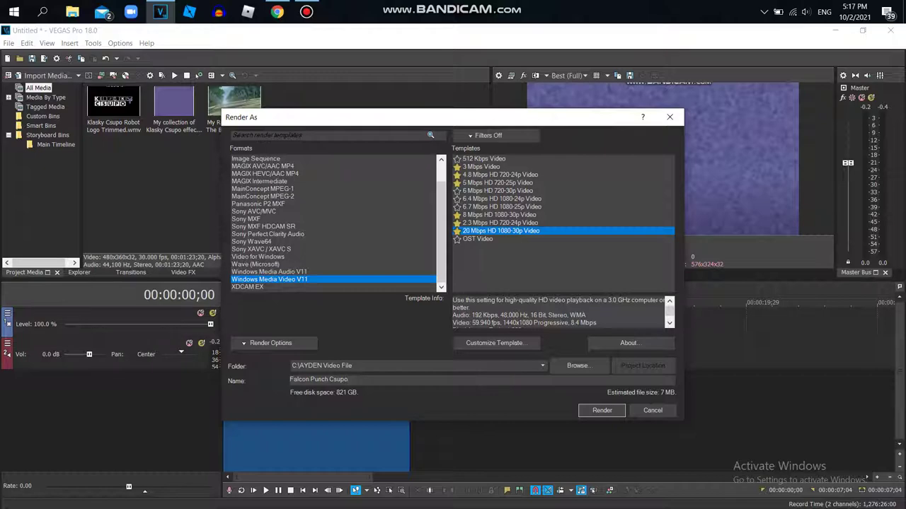
left_click(601, 410)
left_click(306, 11)
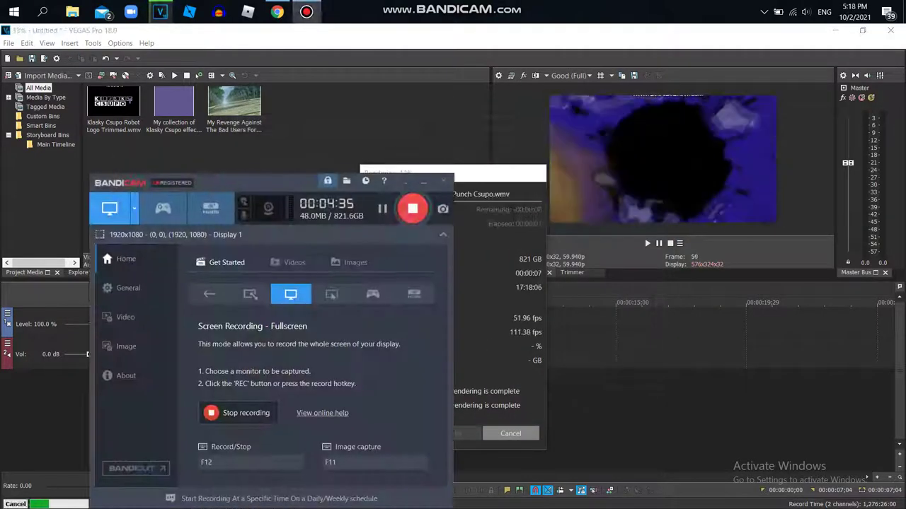